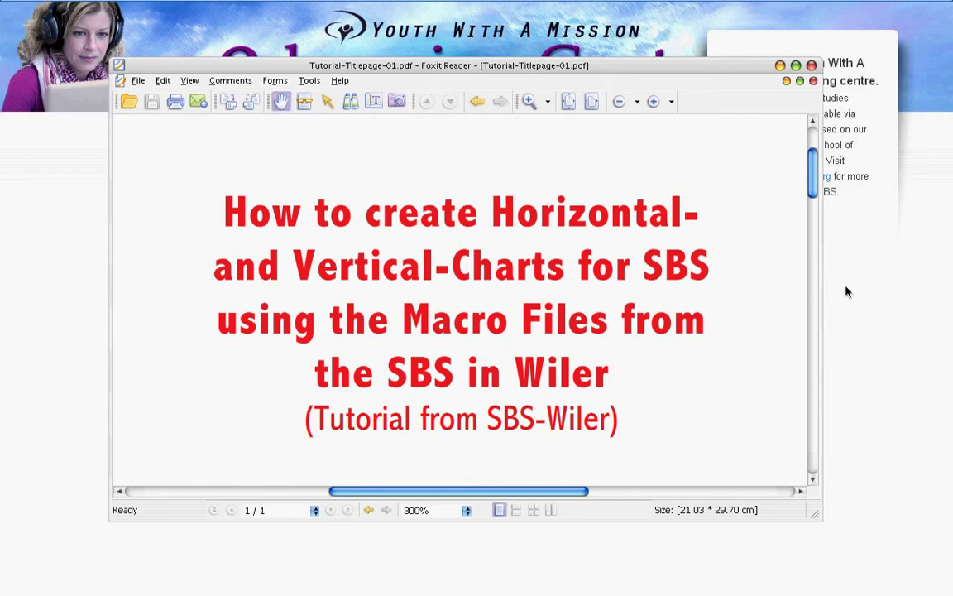
Close the Tutorial-Titlepage and Download-Info PDFs to bring up the SBS macro Readme
{"action": "left_click", "coordinate": [812, 69]}
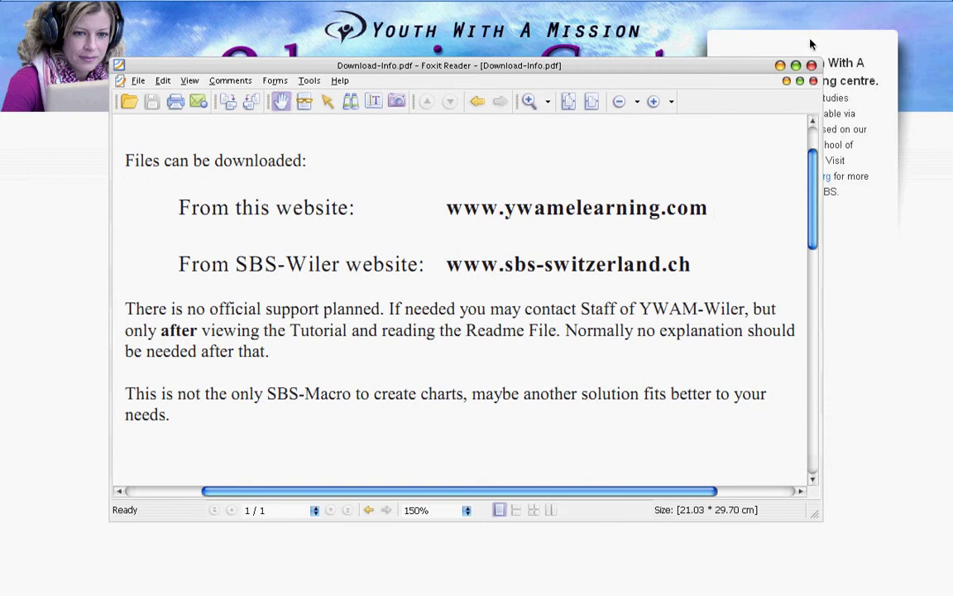
{"action": "left_click", "coordinate": [811, 67]}
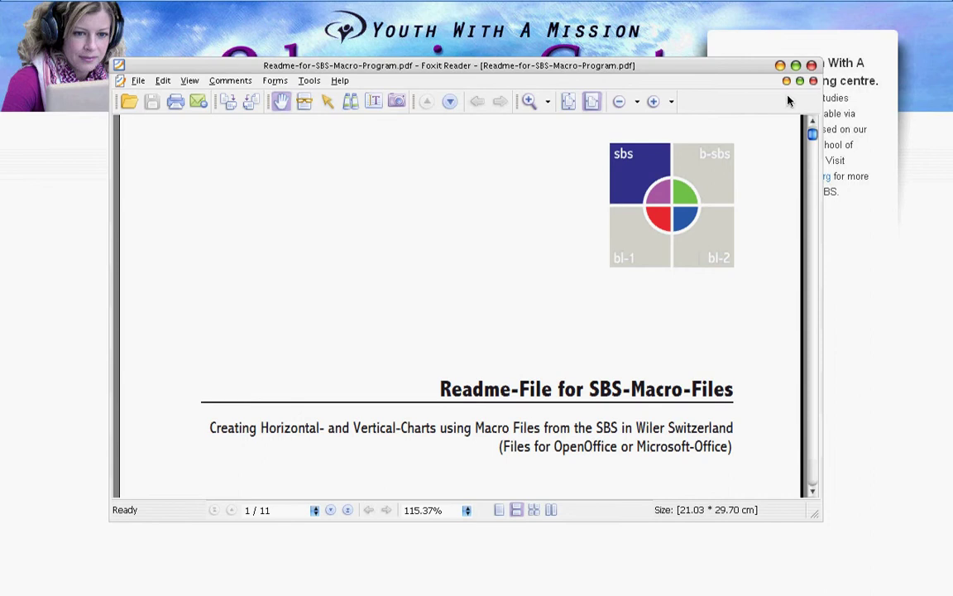
Read the Readme through page 5, then close it to reveal Phils-Titus-Demo-01.pdf
{"action": "scroll", "coordinate": [787, 100], "scroll_direction": "down", "scroll_amount": 5}
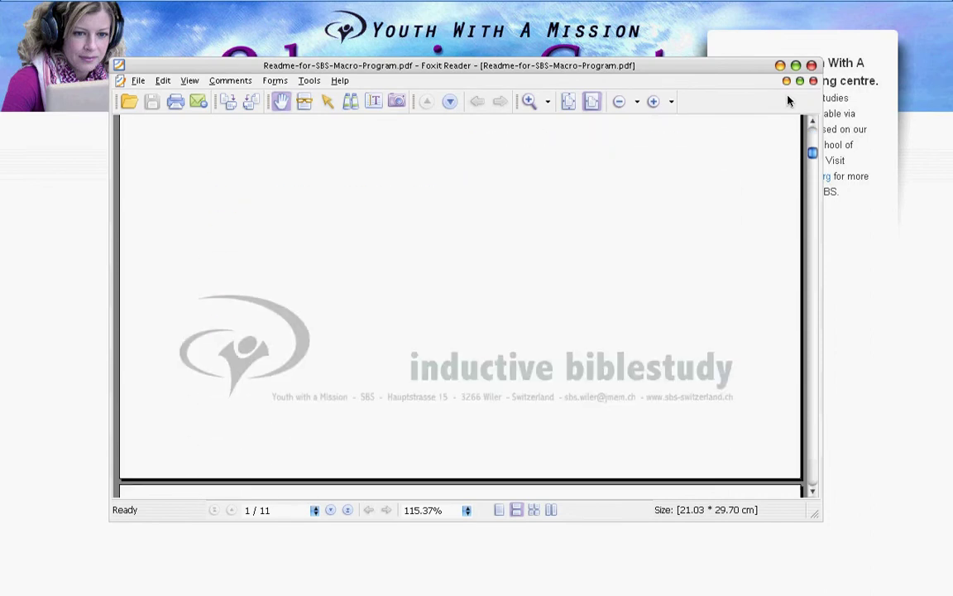
{"action": "scroll", "coordinate": [787, 100], "scroll_direction": "down", "scroll_amount": 10}
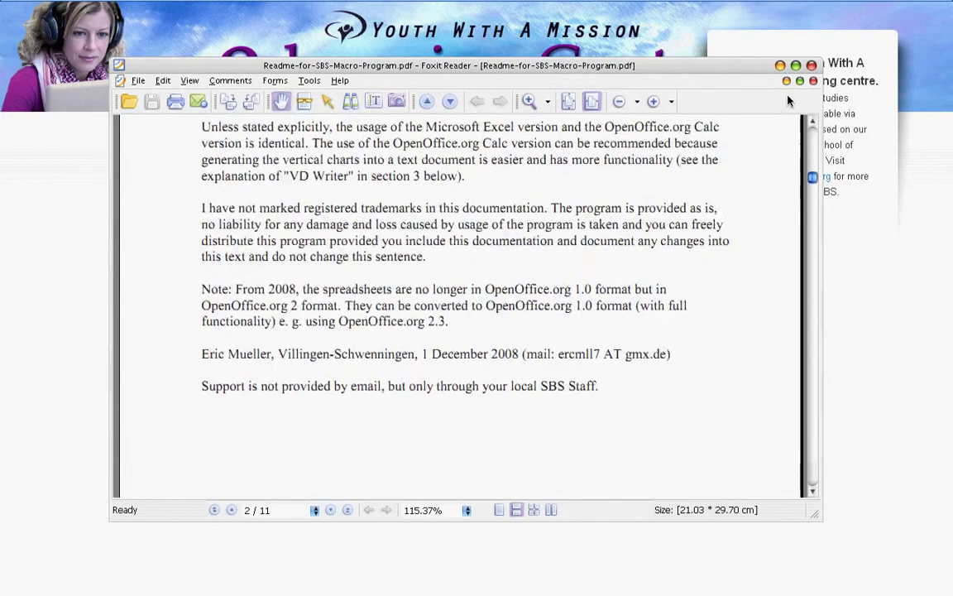
{"action": "scroll", "coordinate": [787, 100], "scroll_direction": "down", "scroll_amount": 15}
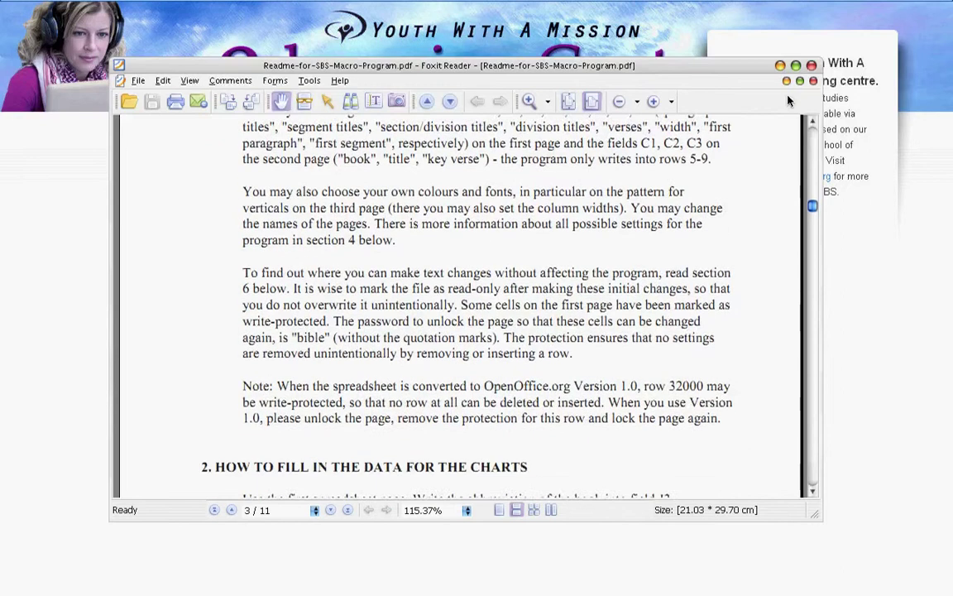
{"action": "scroll", "coordinate": [787, 100], "scroll_direction": "down", "scroll_amount": 15}
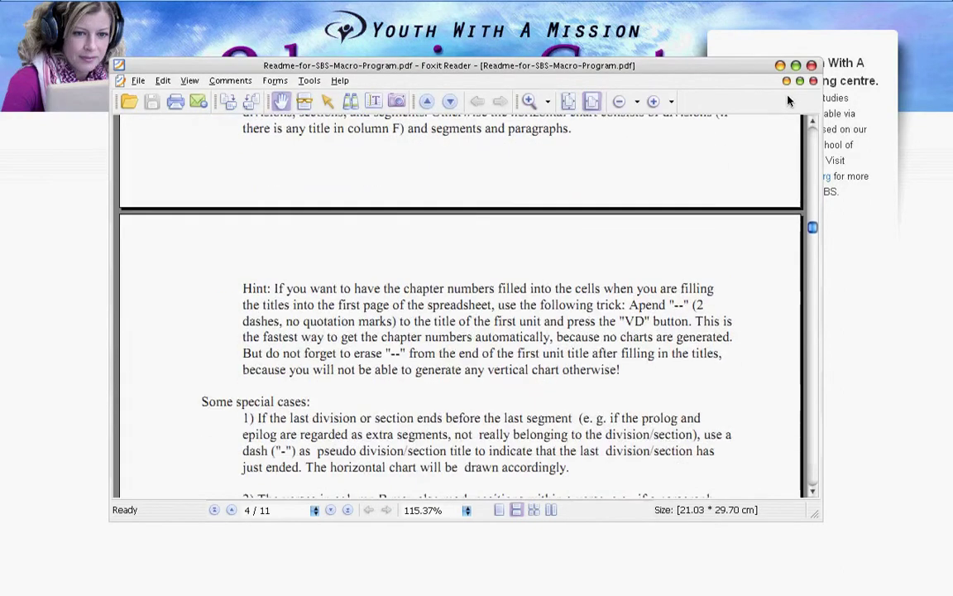
{"action": "scroll", "coordinate": [788, 100], "scroll_direction": "down", "scroll_amount": 10}
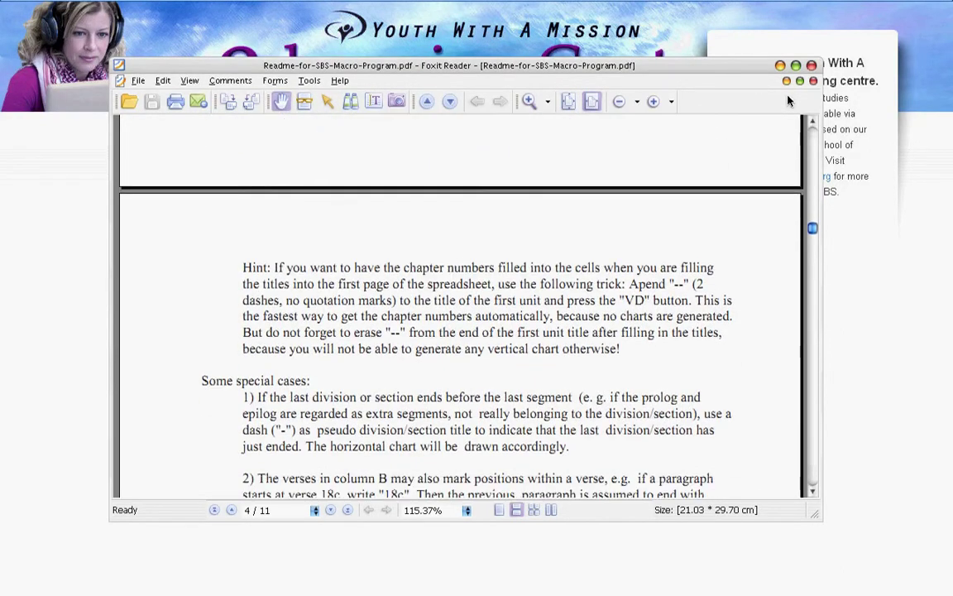
{"action": "scroll", "coordinate": [787, 100], "scroll_direction": "down", "scroll_amount": 10}
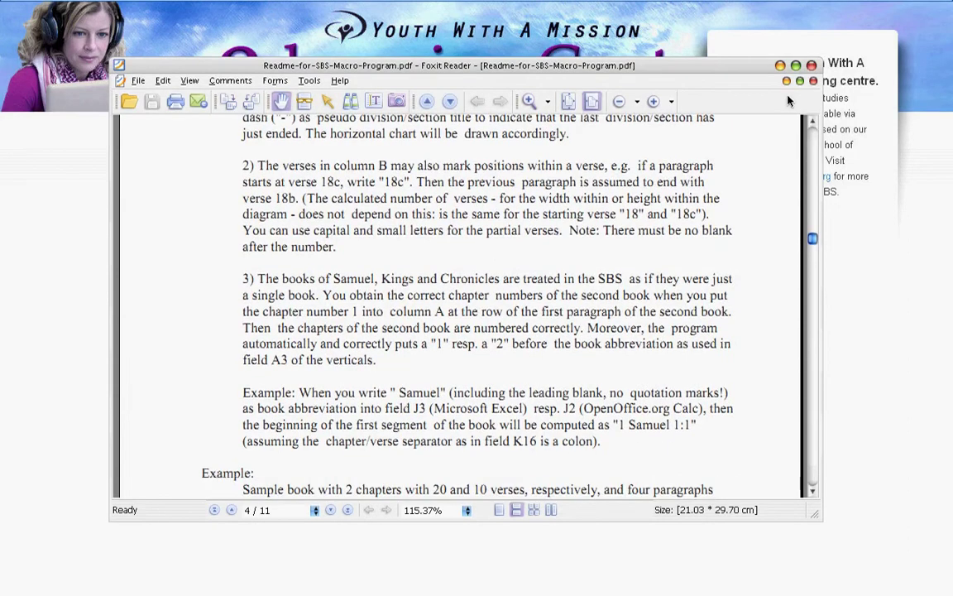
{"action": "scroll", "coordinate": [788, 101], "scroll_direction": "down", "scroll_amount": 8}
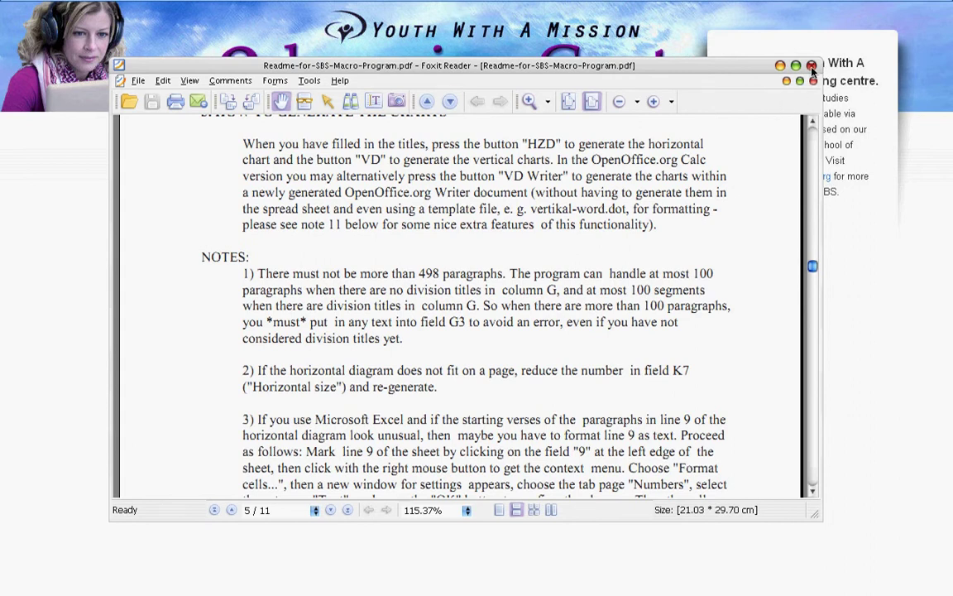
{"action": "left_click", "coordinate": [813, 81]}
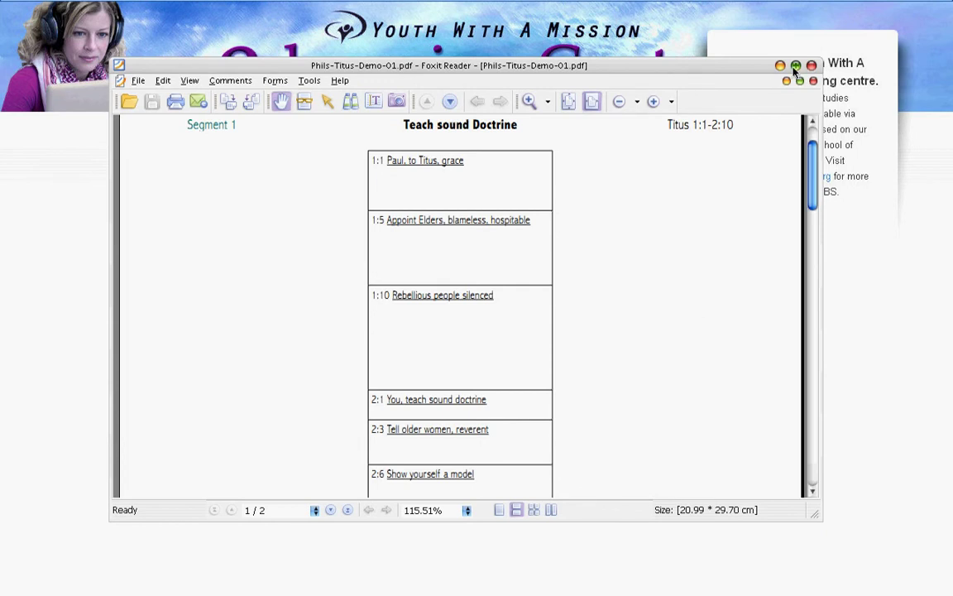
Close the Titus vertical chart demo, view the sample horizontal chart, then quit Foxit Reader
{"action": "left_click", "coordinate": [814, 80]}
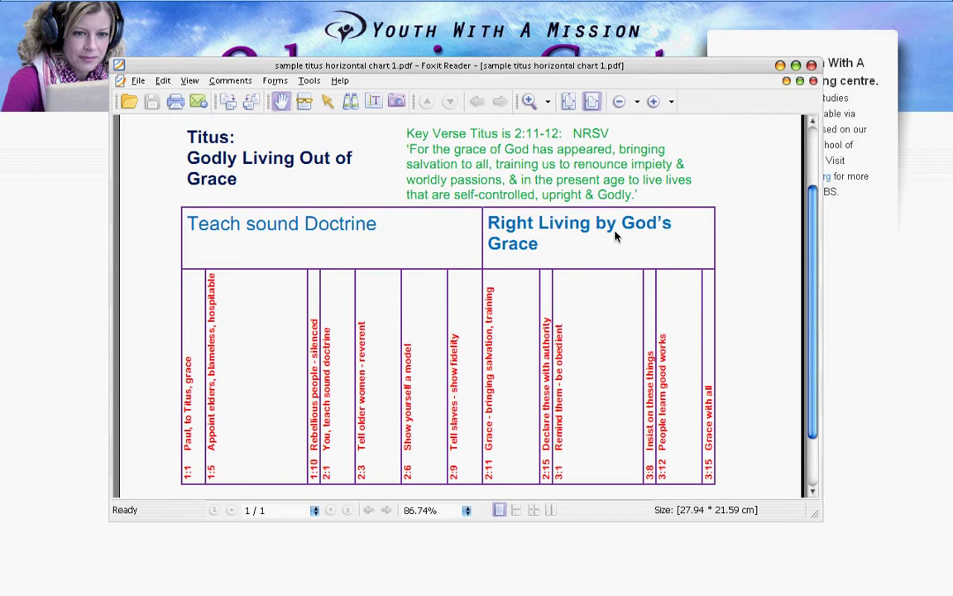
{"action": "left_click", "coordinate": [811, 65]}
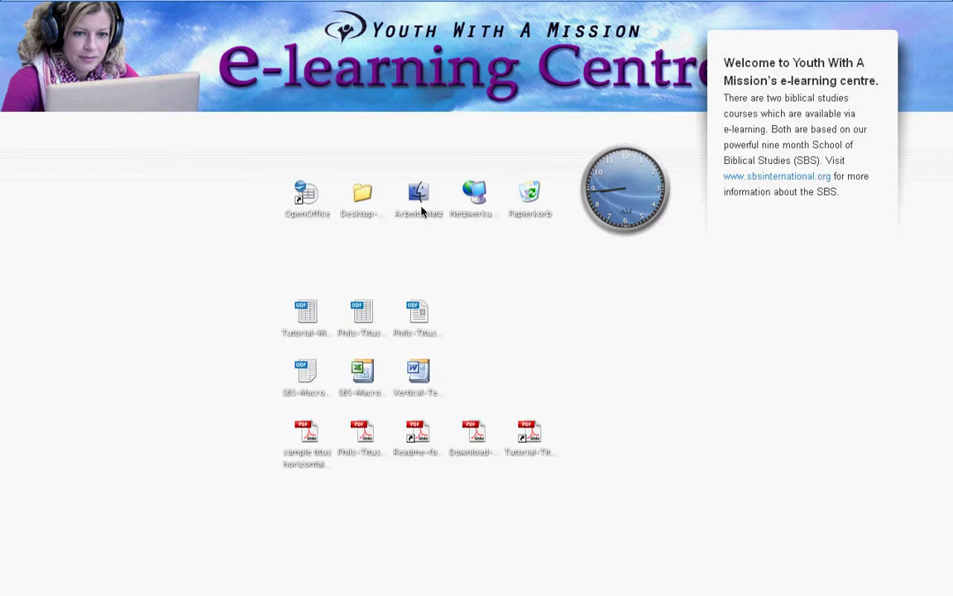
Start Calc with a new spreadsheet and go to the Security page of Tools > Options
{"action": "double_click", "coordinate": [305, 203]}
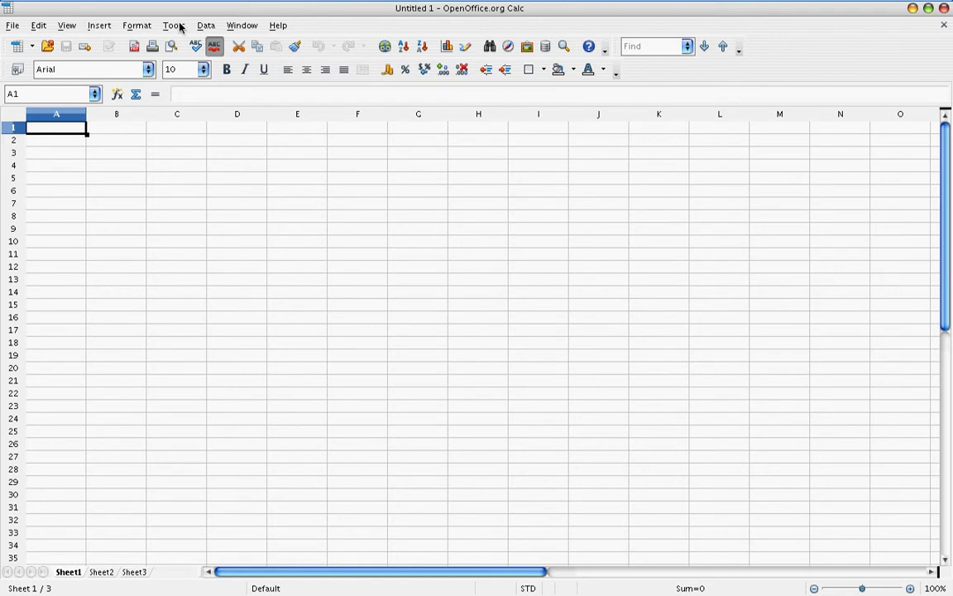
{"action": "left_click", "coordinate": [179, 27]}
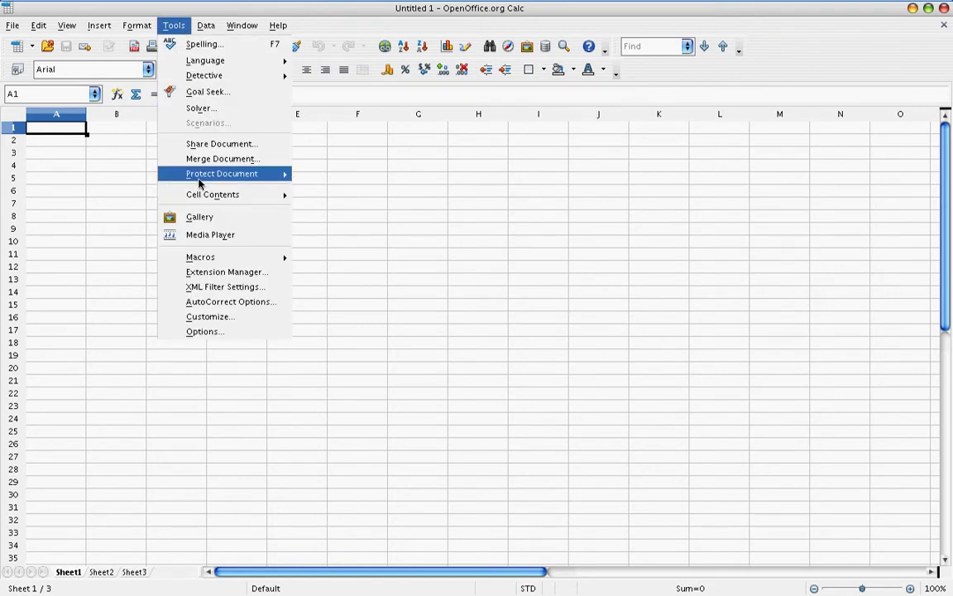
{"action": "mouse_move", "coordinate": [199, 181]}
{"action": "left_click", "coordinate": [206, 331]}
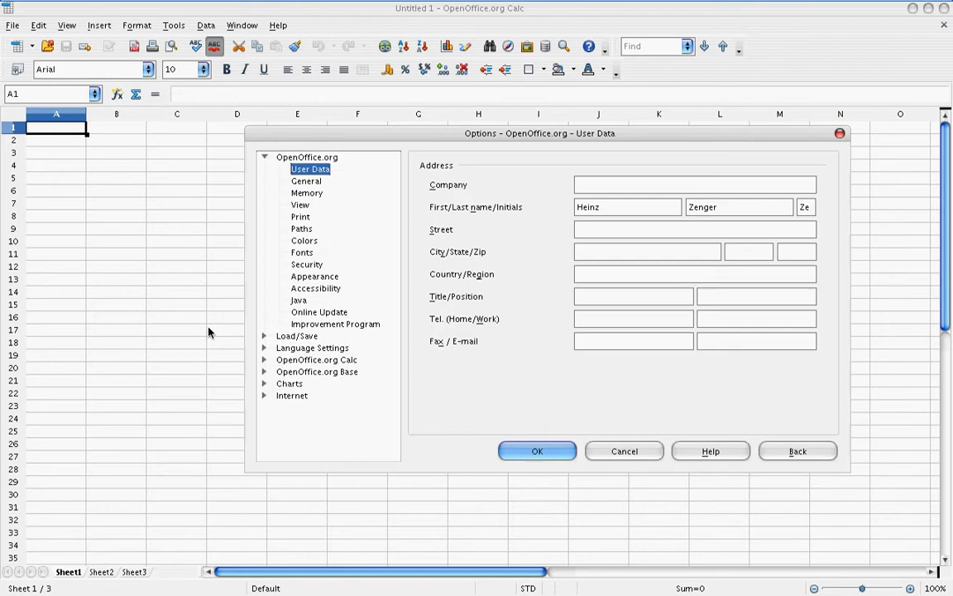
{"action": "left_click", "coordinate": [311, 265]}
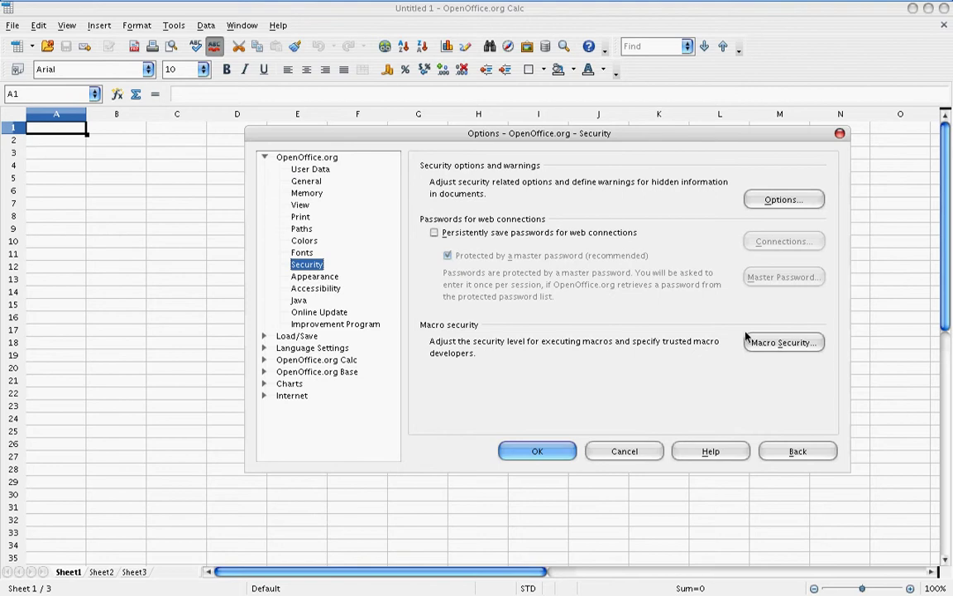
Keep macro security at Medium, quit Calc, and pick the SBS-Macro-English-Open.ots template
{"action": "left_click", "coordinate": [790, 344]}
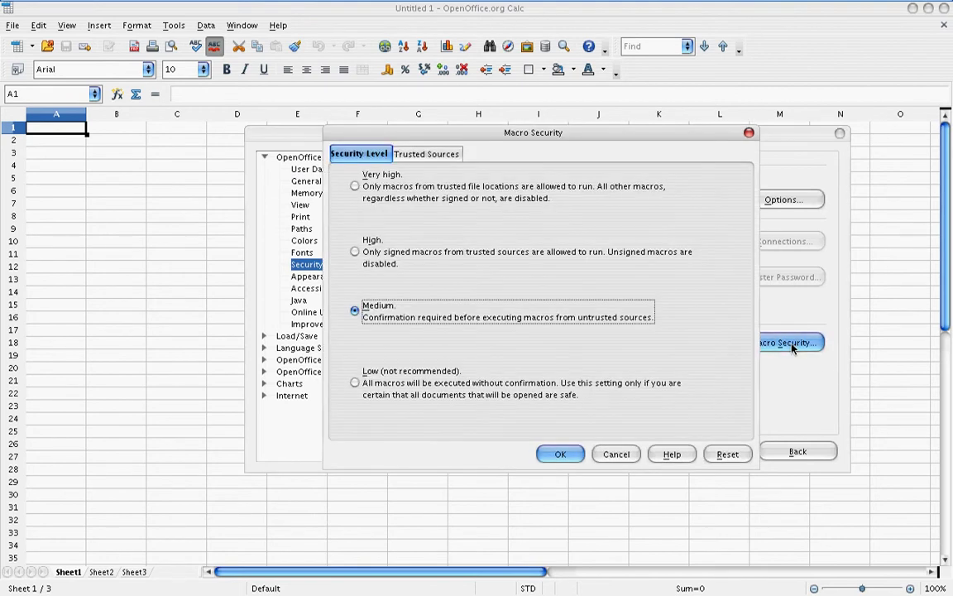
{"action": "left_click", "coordinate": [356, 254]}
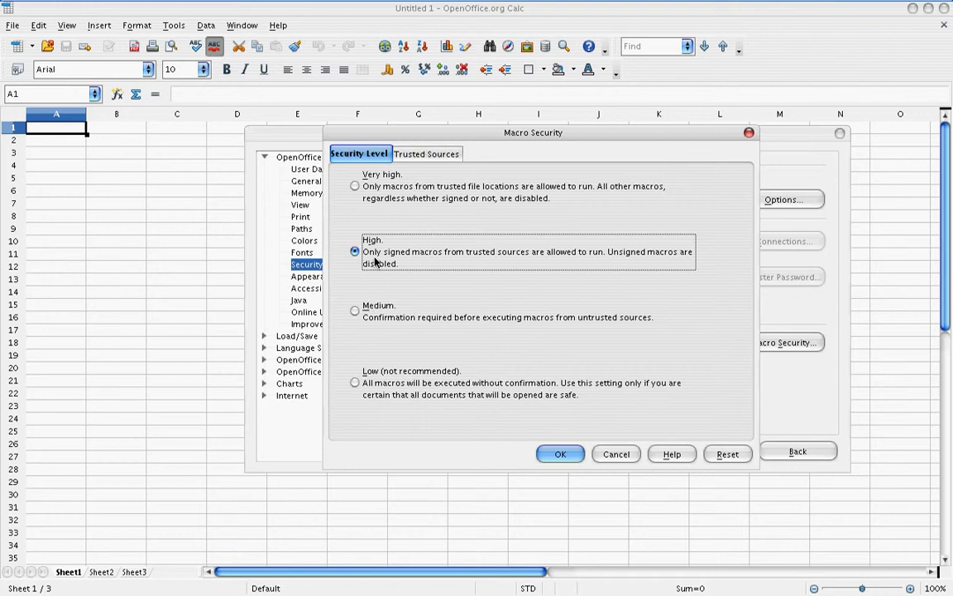
{"action": "left_click", "coordinate": [357, 314]}
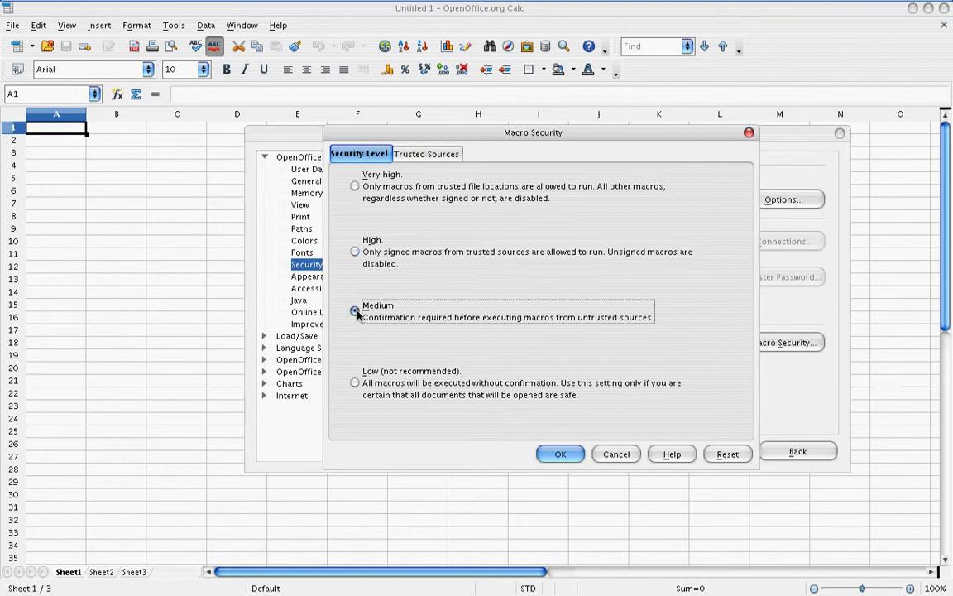
{"action": "left_click", "coordinate": [570, 456]}
{"action": "left_click", "coordinate": [570, 455]}
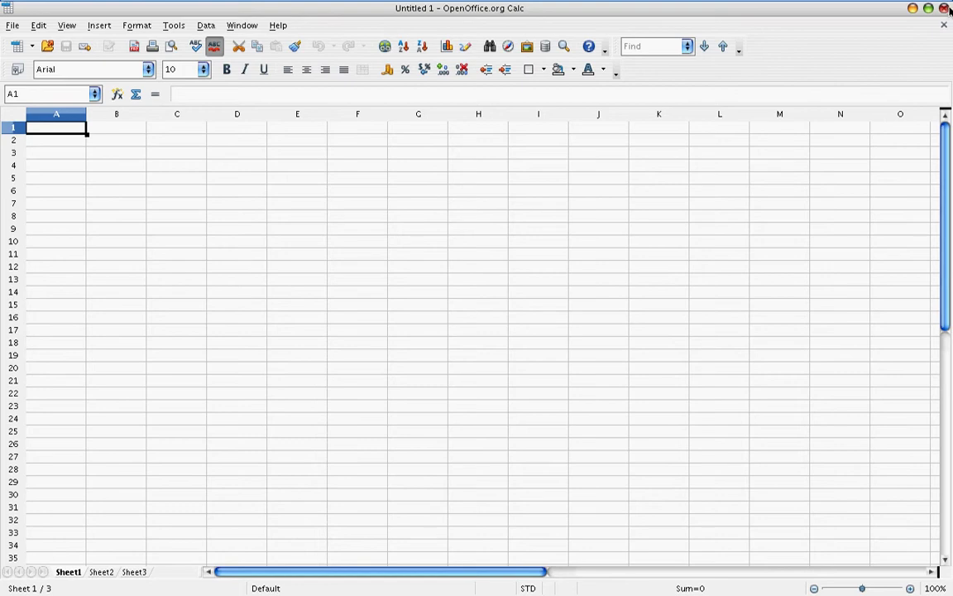
{"action": "key", "text": "ctrl+q"}
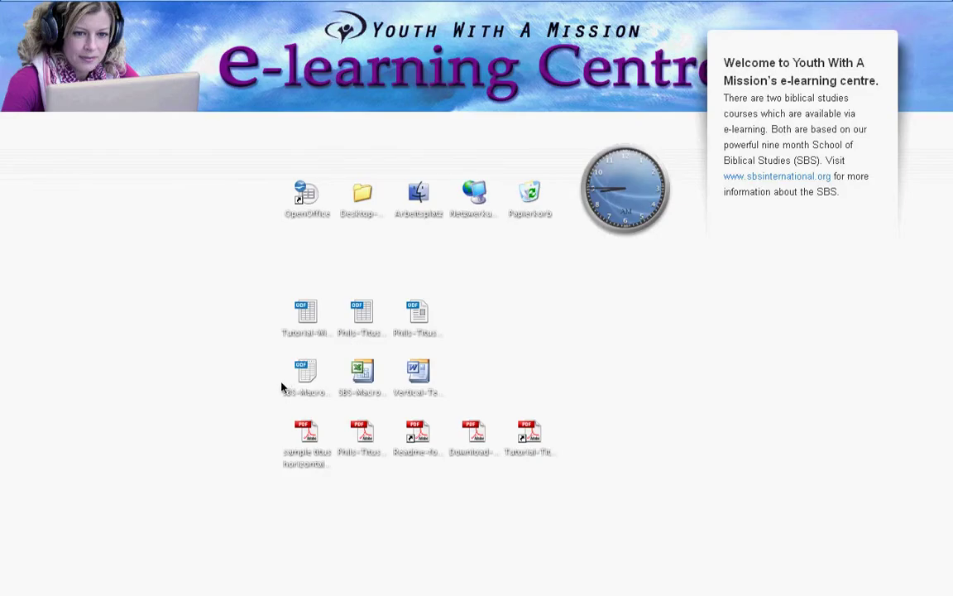
{"action": "left_click", "coordinate": [304, 380]}
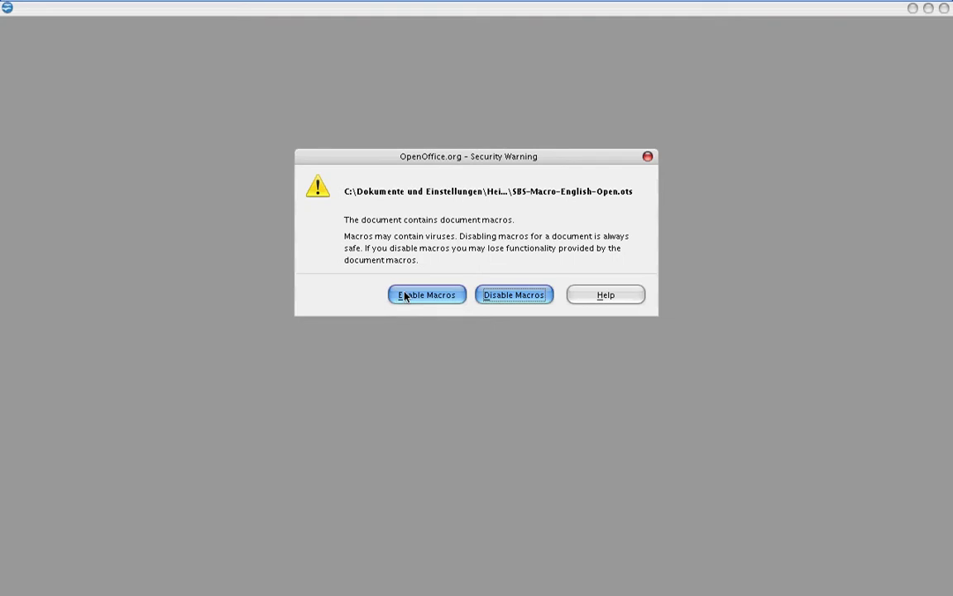
Enable the template's macros and highlight the title area A3:G30 and Verse/Width columns H3:I28
{"action": "left_click", "coordinate": [405, 295]}
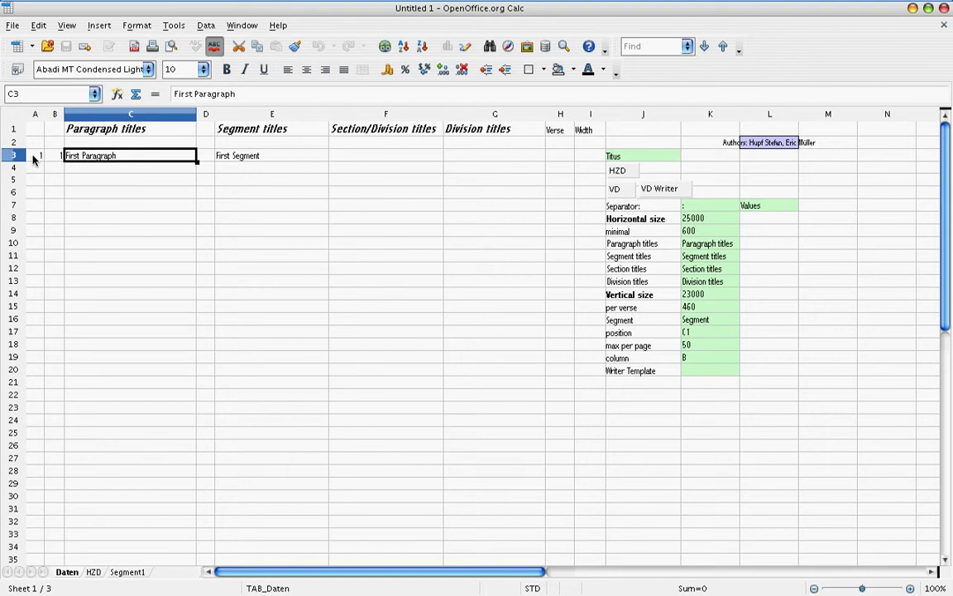
{"action": "left_click_drag", "start_coordinate": [34, 157], "coordinate": [468, 494]}
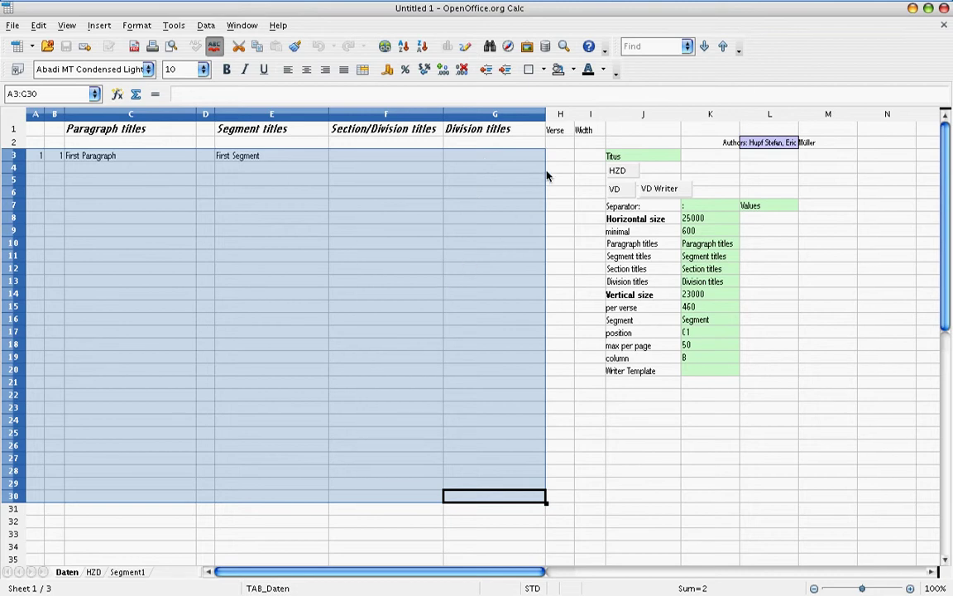
{"action": "left_click_drag", "start_coordinate": [559, 156], "coordinate": [586, 473]}
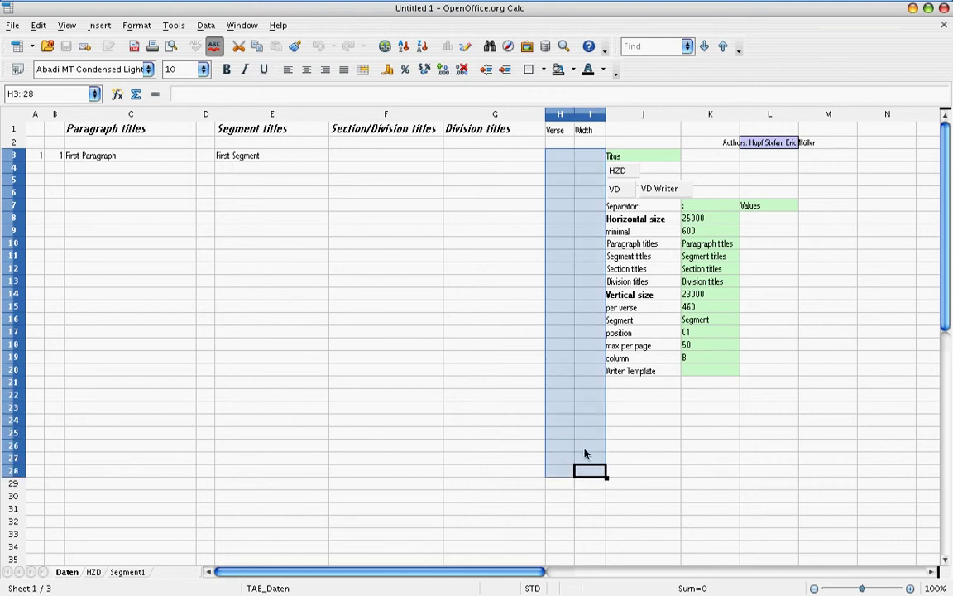
{"action": "left_click", "coordinate": [562, 159]}
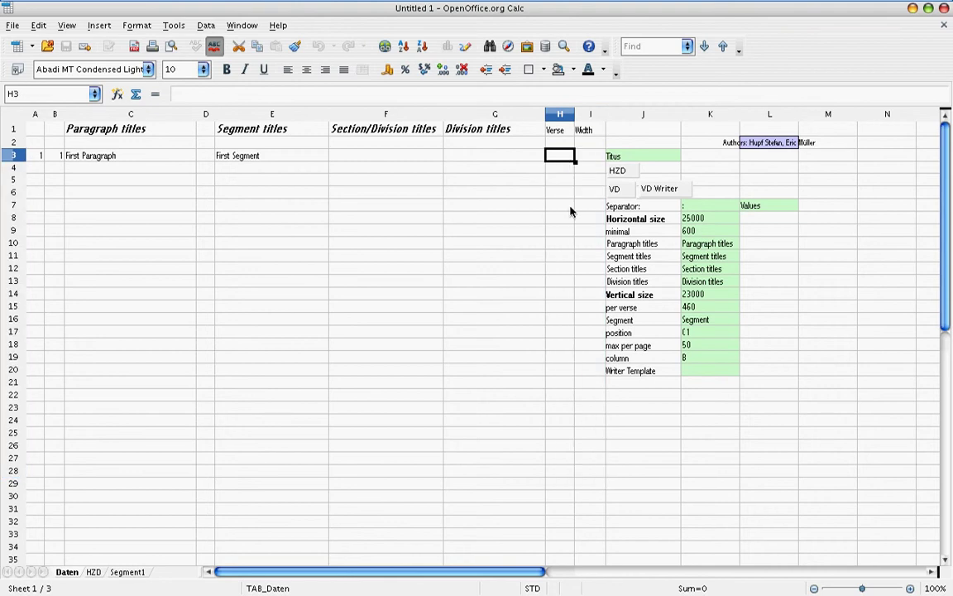
Inspect the Titus title cell and the diagram settings values in column K
{"action": "left_click", "coordinate": [646, 159]}
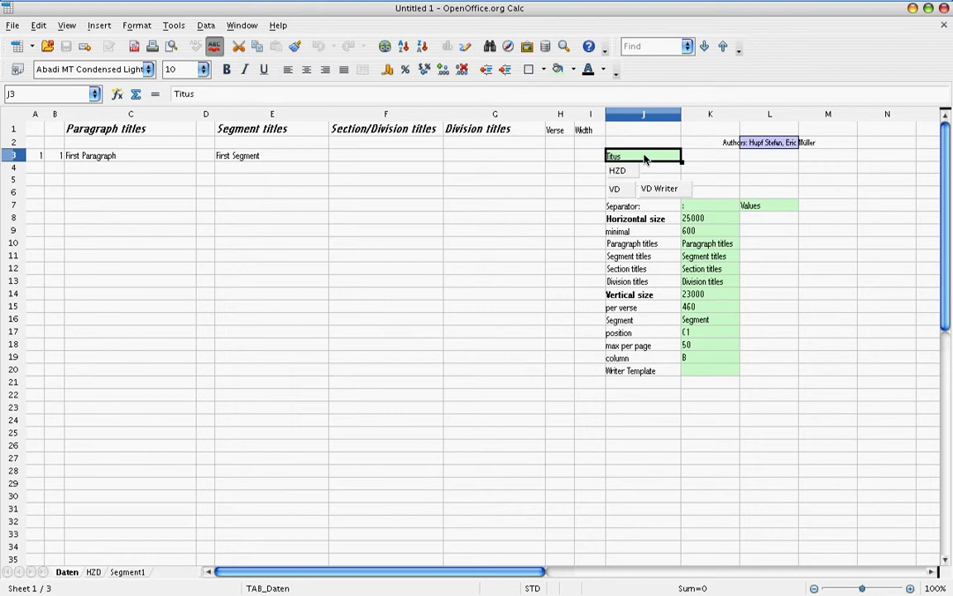
{"action": "left_click_drag", "start_coordinate": [715, 206], "coordinate": [727, 370]}
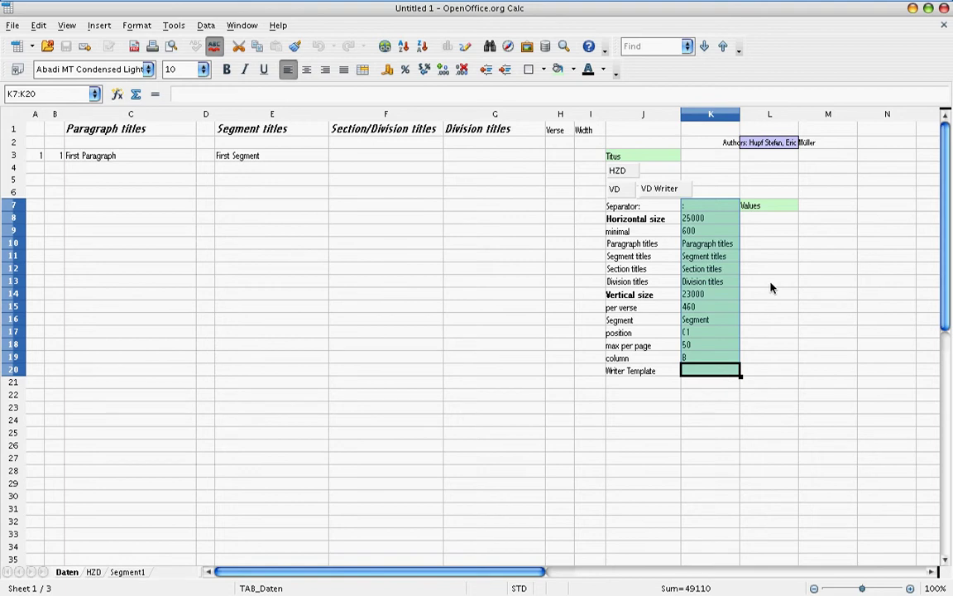
{"action": "left_click", "coordinate": [715, 284]}
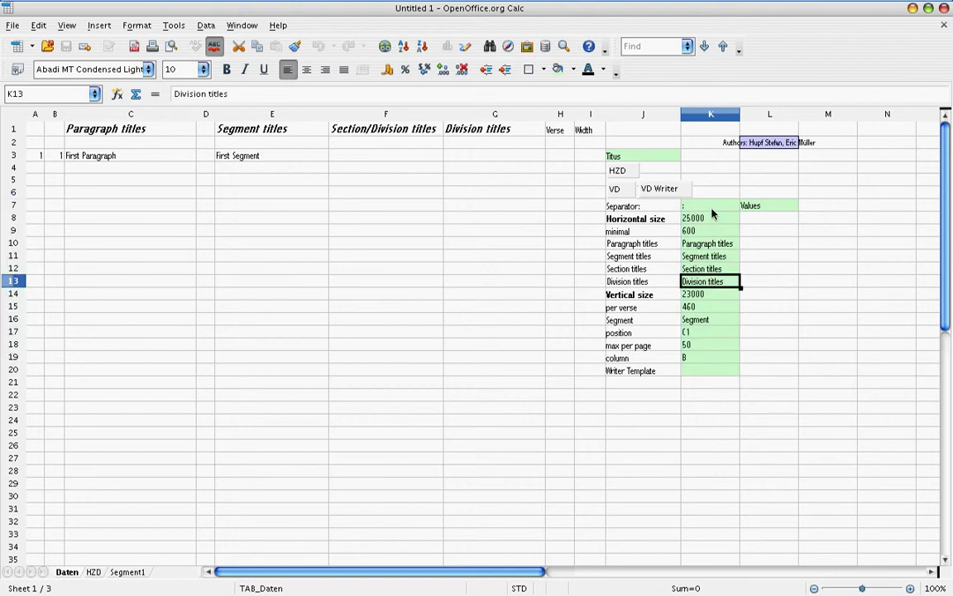
{"action": "left_click_drag", "start_coordinate": [714, 207], "coordinate": [715, 371]}
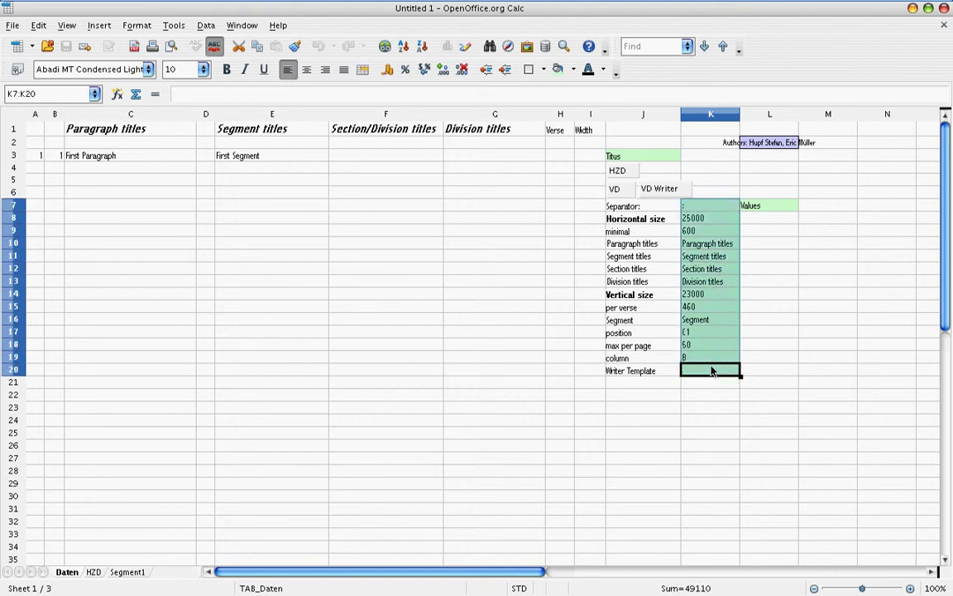
{"action": "left_click", "coordinate": [757, 286]}
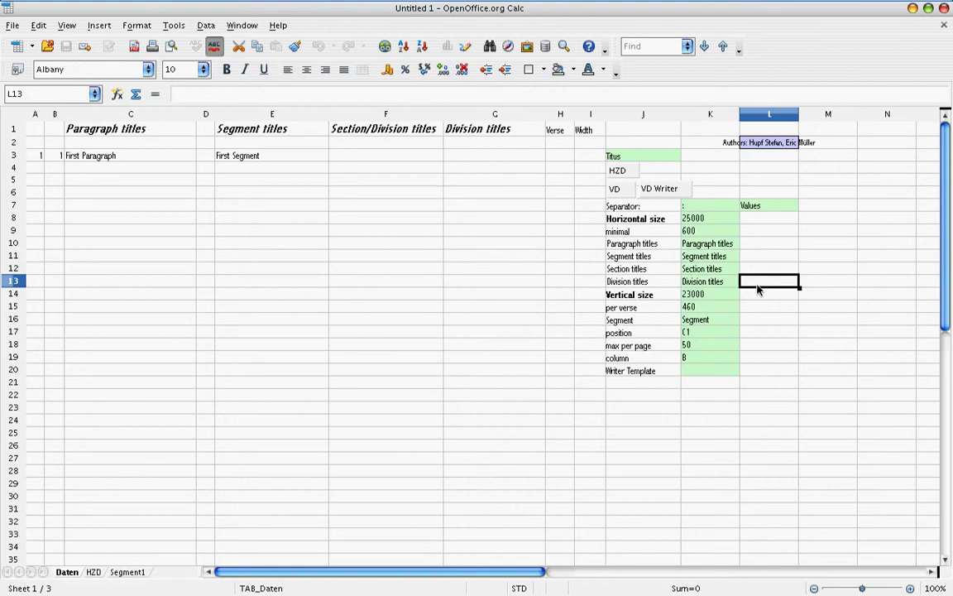
Enter 'Paul, to Titus, grace' in C3 and verse 5 'Appoint elders, blameless, hospitable'
{"action": "left_click", "coordinate": [70, 157]}
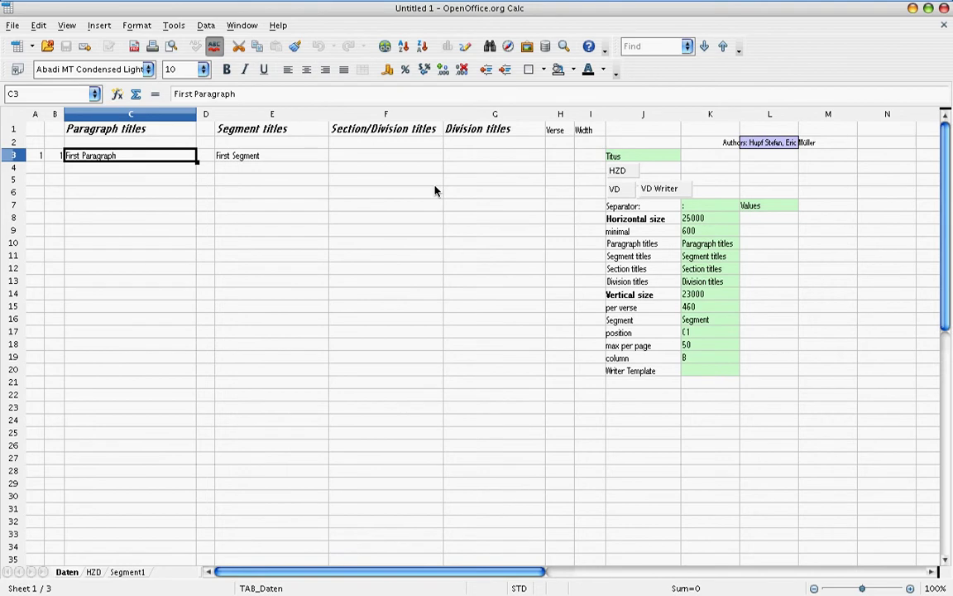
{"action": "type", "text": "Paul,"}
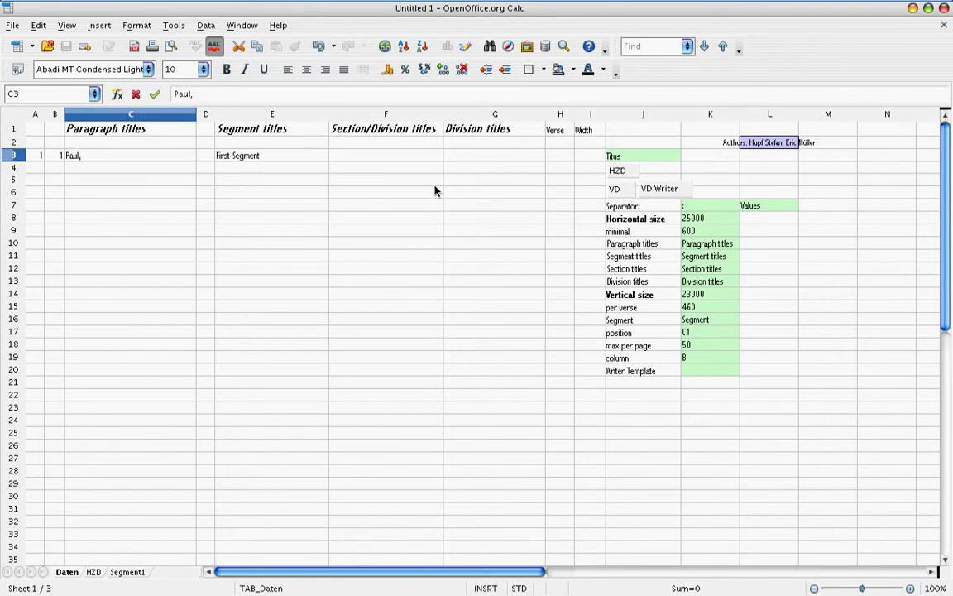
{"action": "type", "text": " to Titus, grace"}
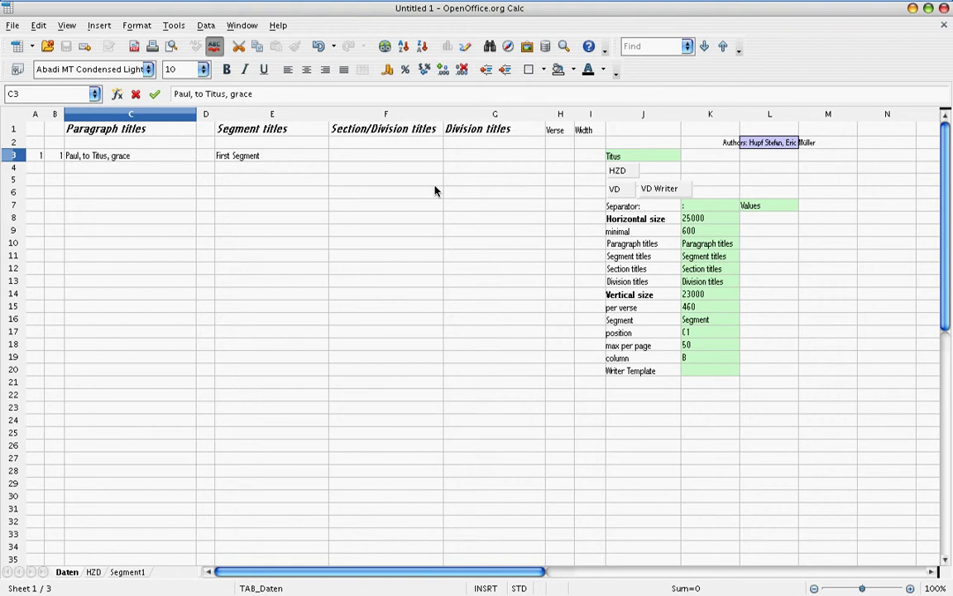
{"action": "key", "text": "Return"}
{"action": "key", "text": "Left"}
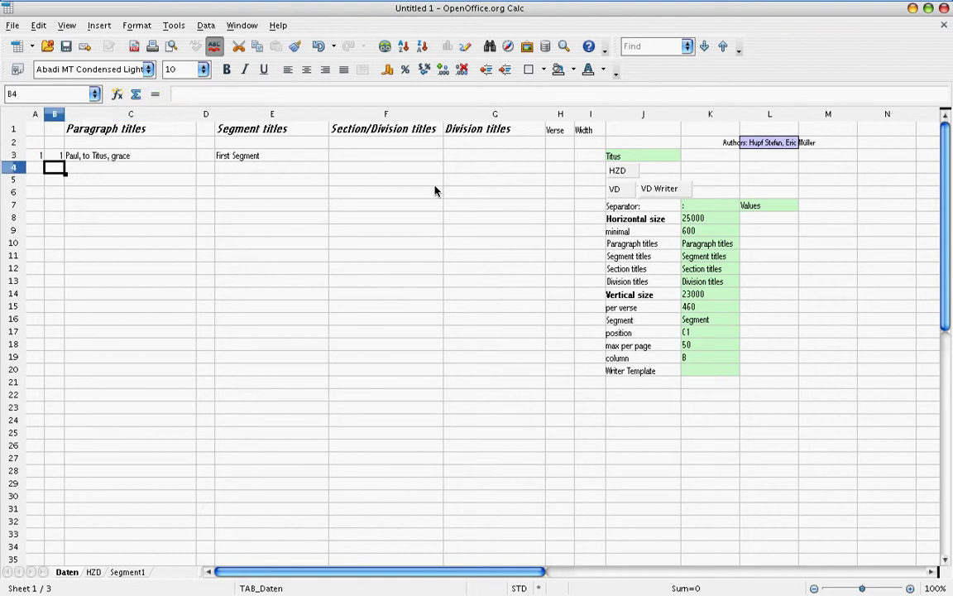
{"action": "type", "text": "5"}
{"action": "key", "text": "Tab"}
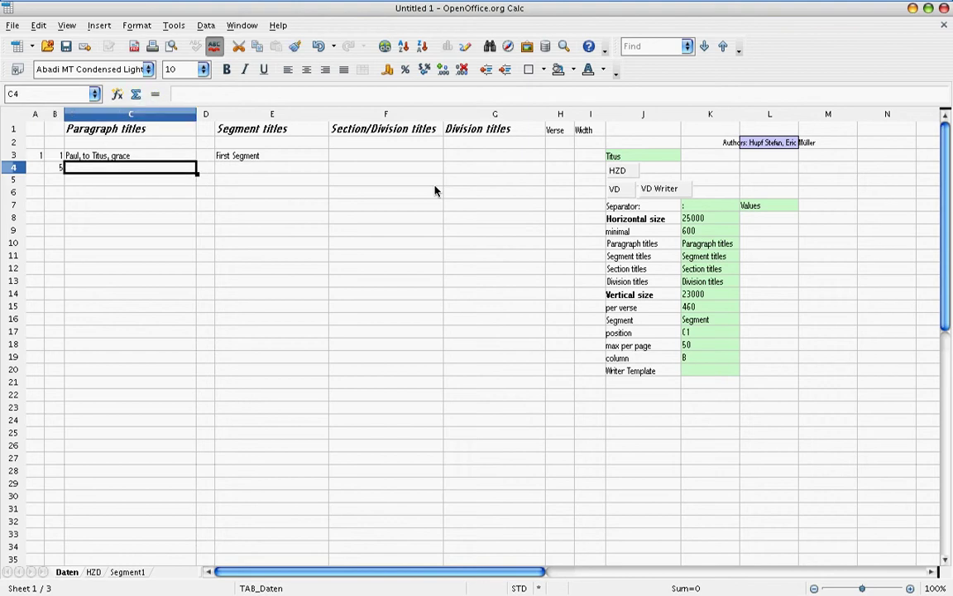
{"action": "type", "text": "Ap"}
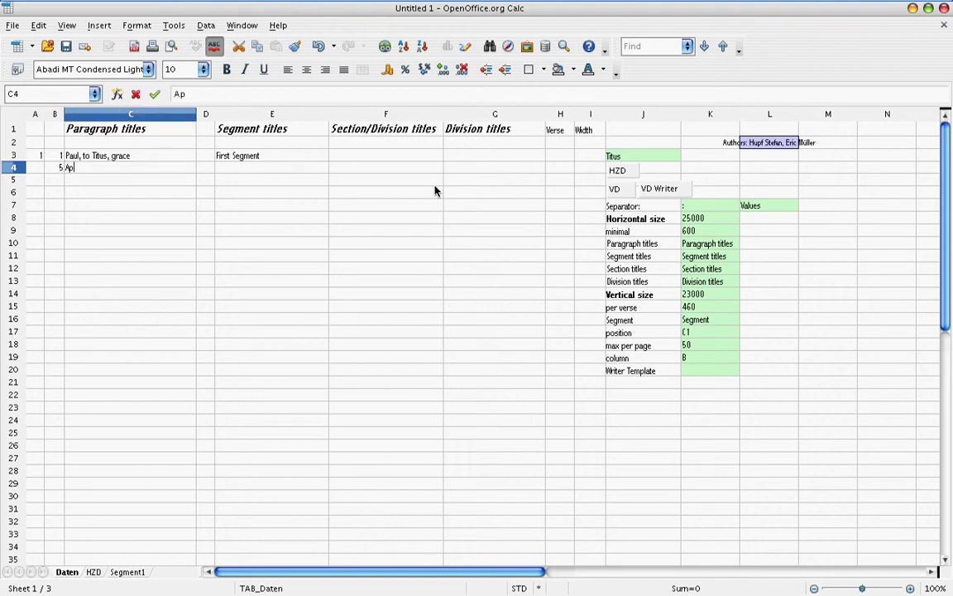
{"action": "type", "text": "point elde"}
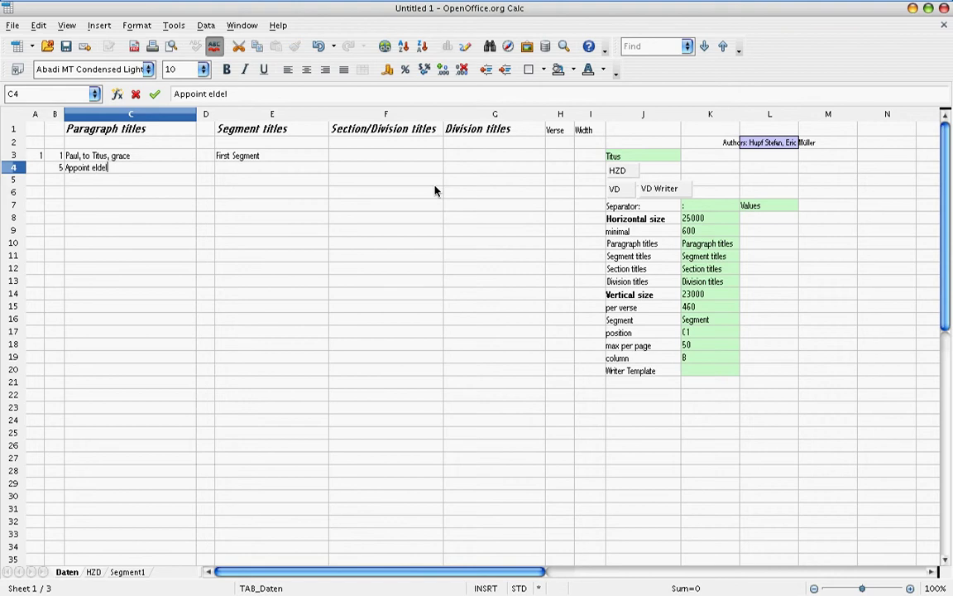
{"action": "type", "text": "rs, blameless, hospitable"}
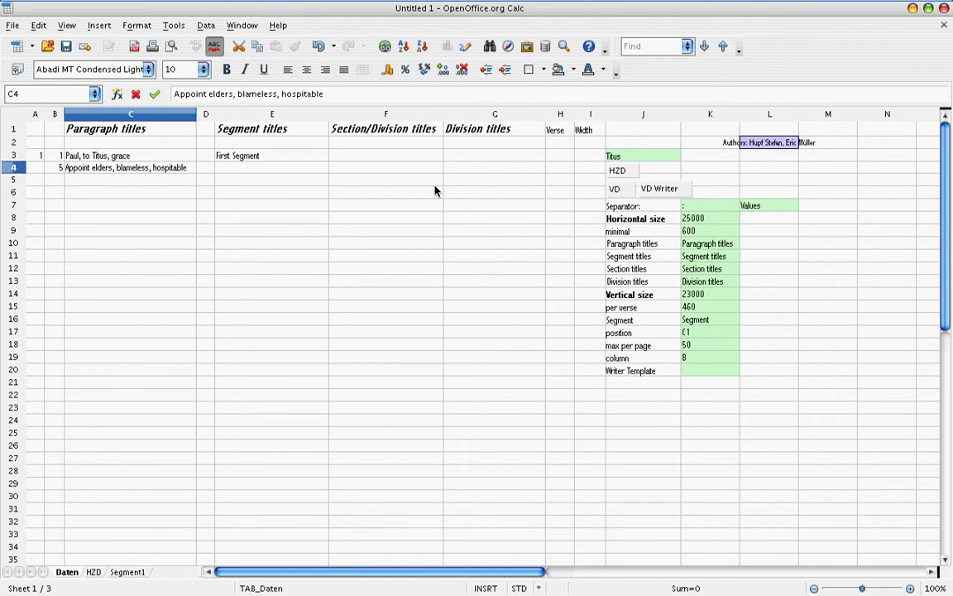
{"action": "key", "text": "Return"}
Add verse 10 'Rebellious people - silenced' and a verse 1 in B6
{"action": "key", "text": "Left"}
{"action": "type", "text": "10"}
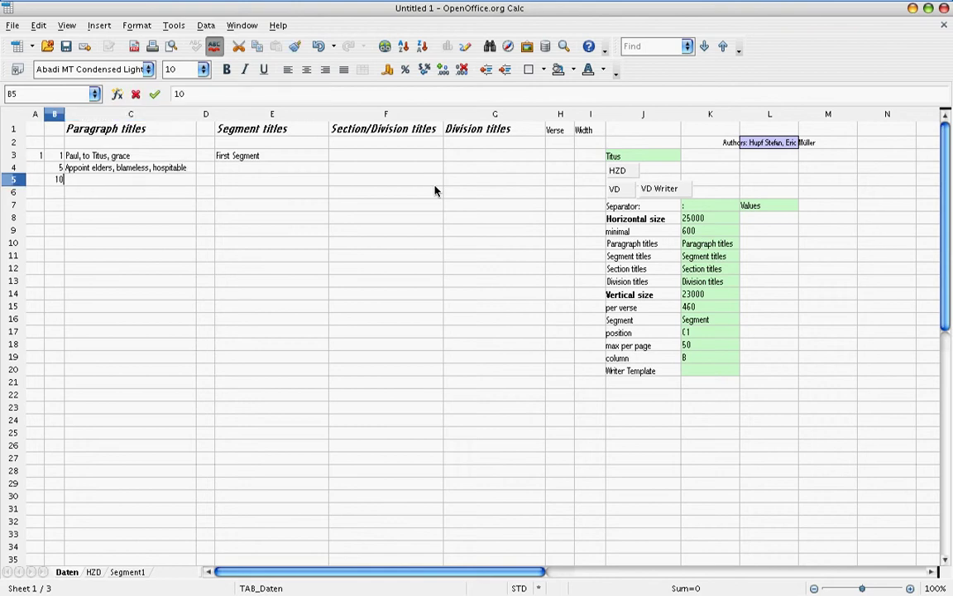
{"action": "key", "text": "Tab"}
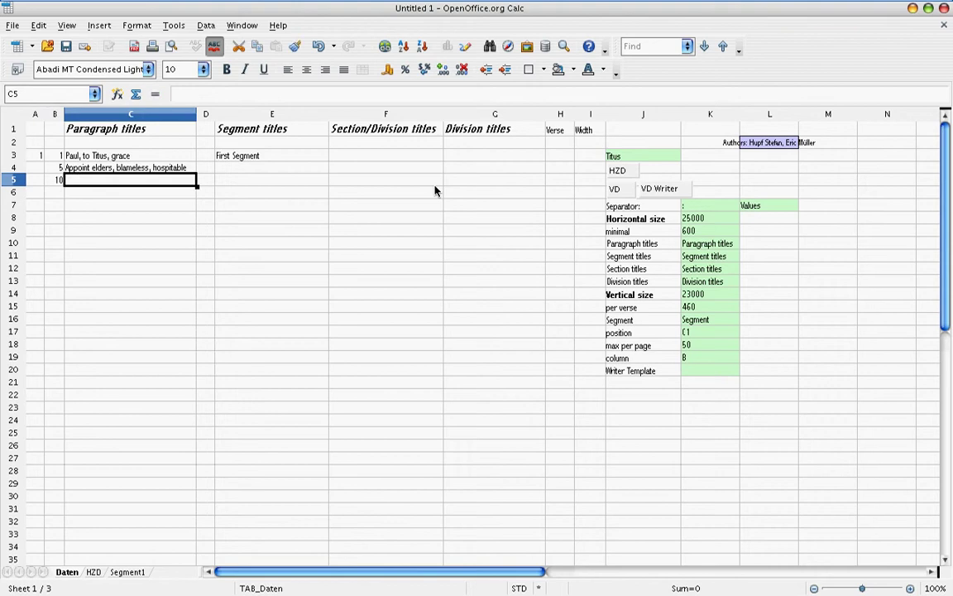
{"action": "type", "text": "Reb"}
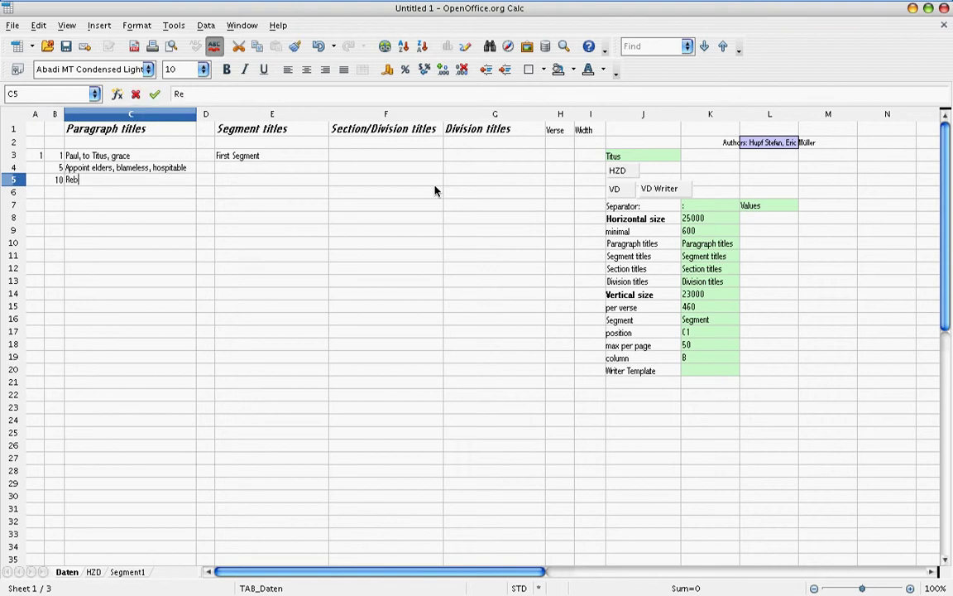
{"action": "type", "text": "ellious people - silenced"}
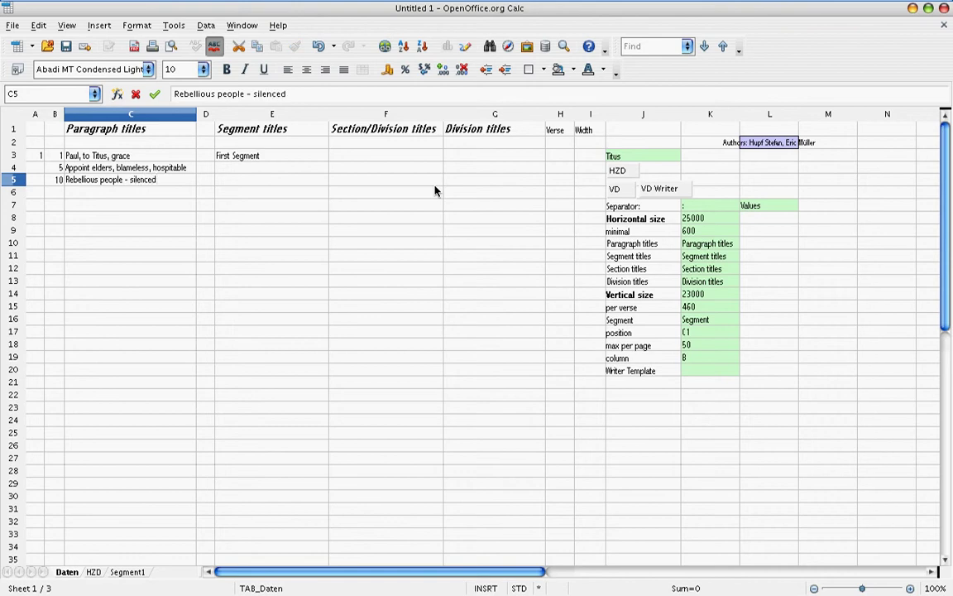
{"action": "key", "text": "Return"}
{"action": "key", "text": "Left"}
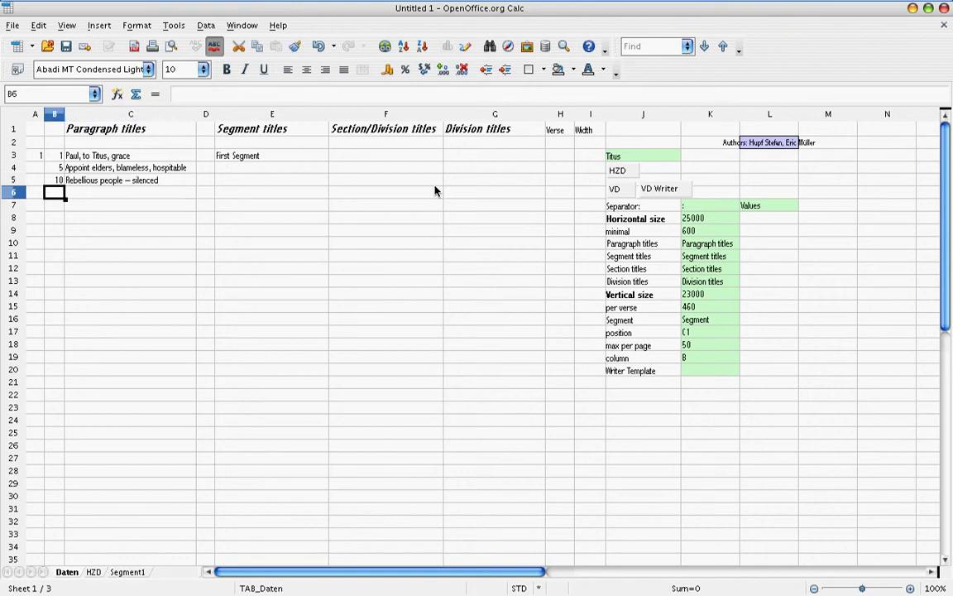
{"action": "type", "text": "1"}
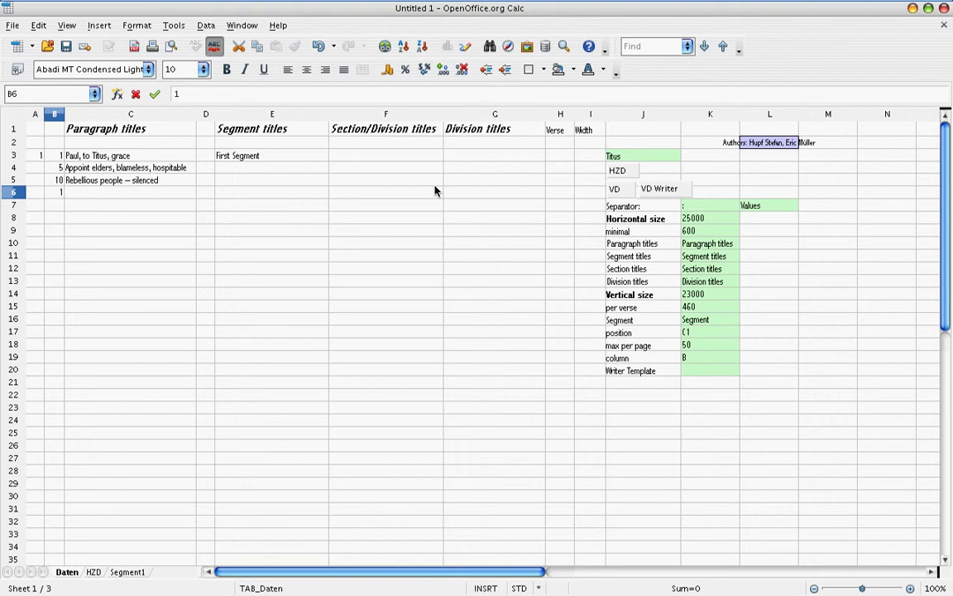
{"action": "key", "text": "Tab"}
{"action": "key", "text": "Left"}
{"action": "key", "text": "Left"}
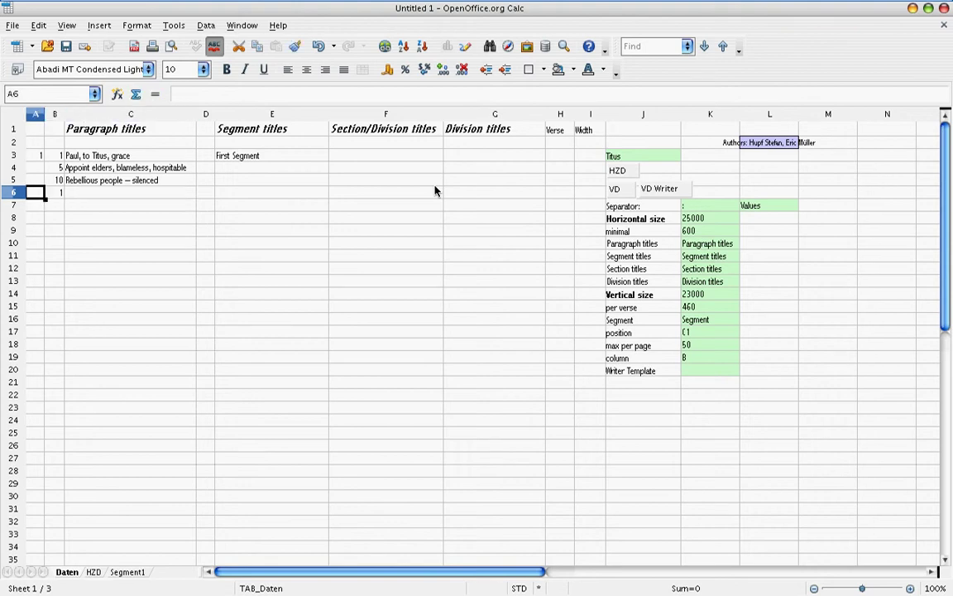
{"action": "key", "text": "Right"}
{"action": "key", "text": "Right"}
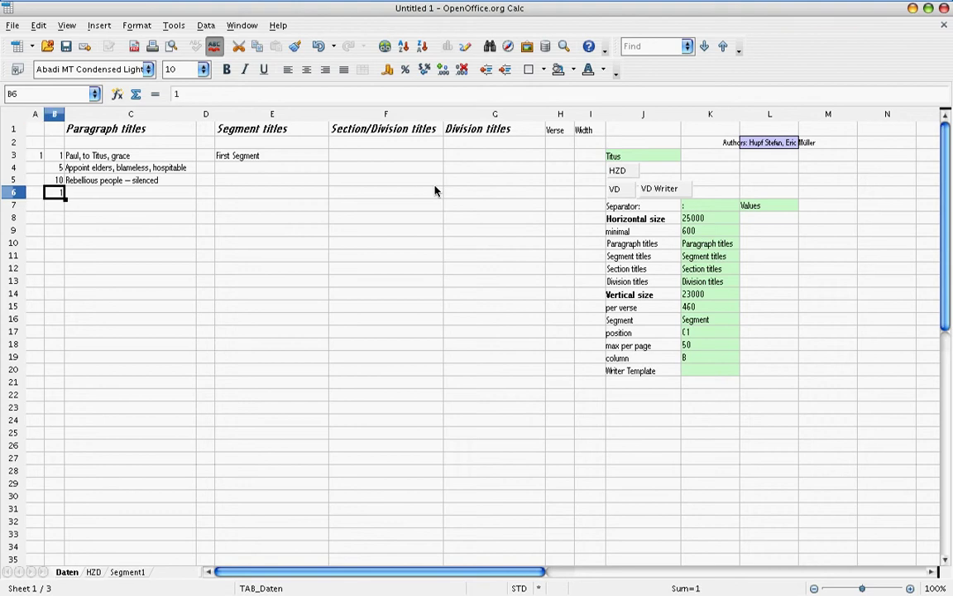
{"action": "key", "text": "Up"}
{"action": "key", "text": "Right"}
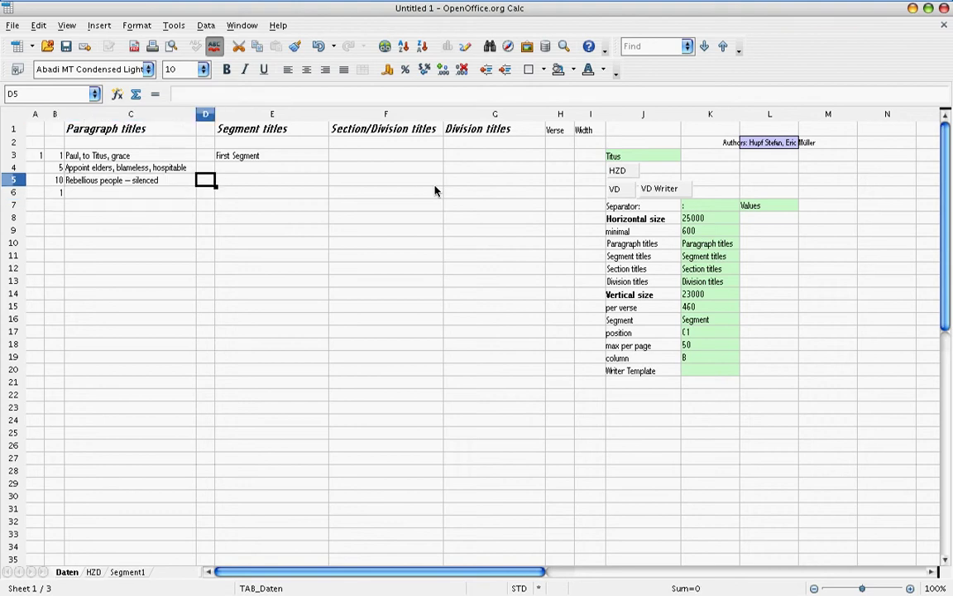
{"action": "type", "text": "16"}
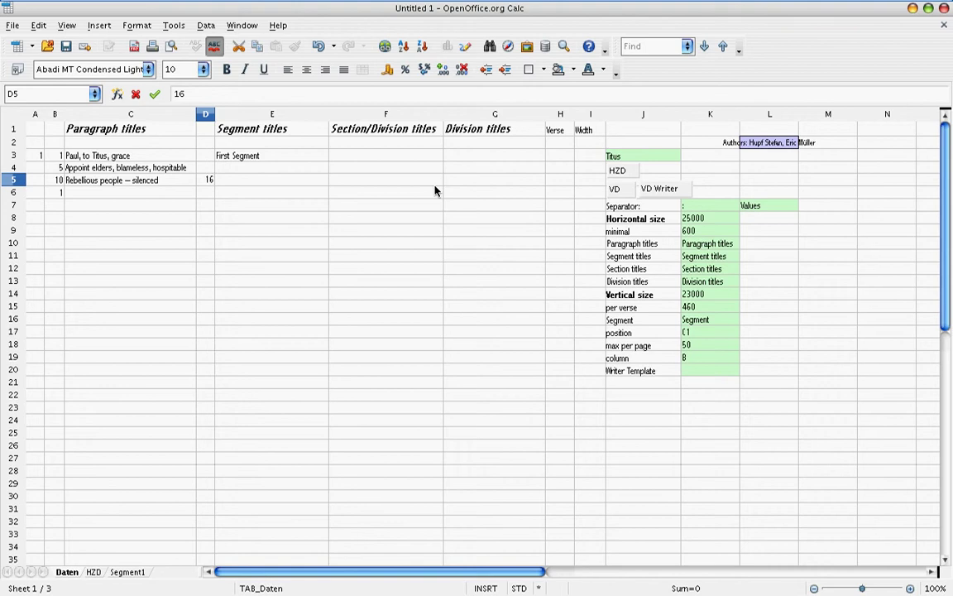
{"action": "key", "text": "Return"}
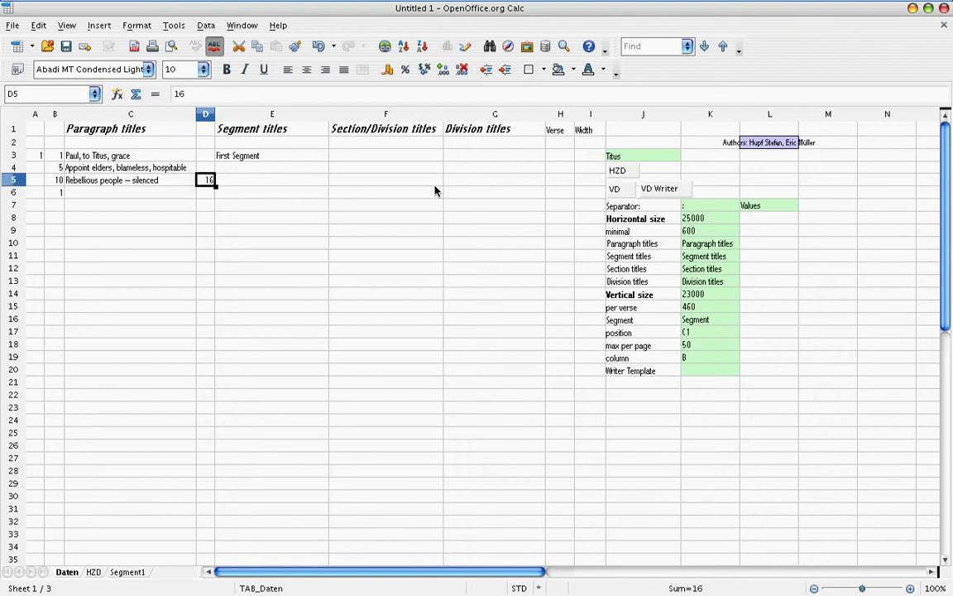
{"action": "key", "text": "Left"}
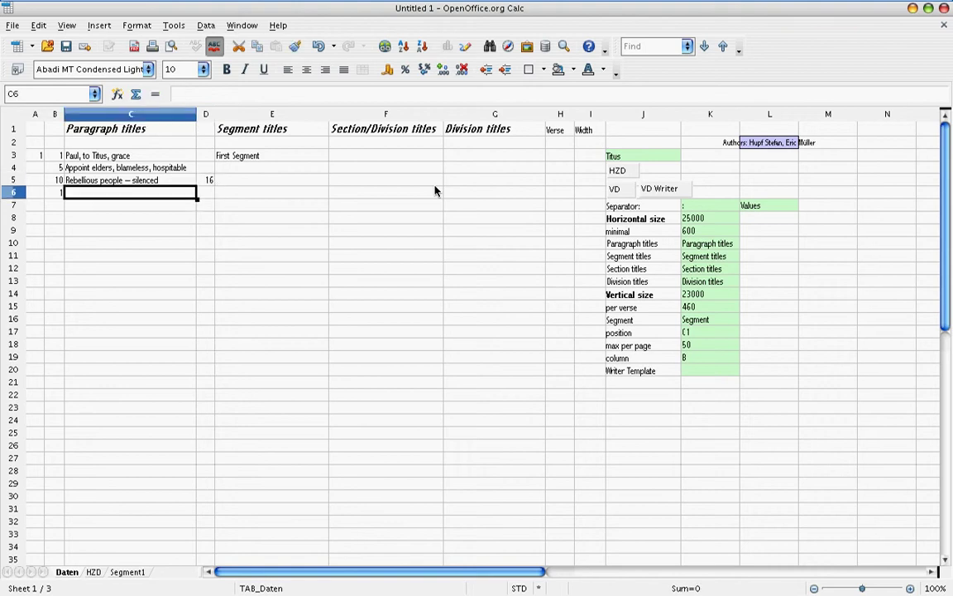
{"action": "key", "text": "Right"}
{"action": "key", "text": "Up"}
{"action": "key", "text": "Up"}
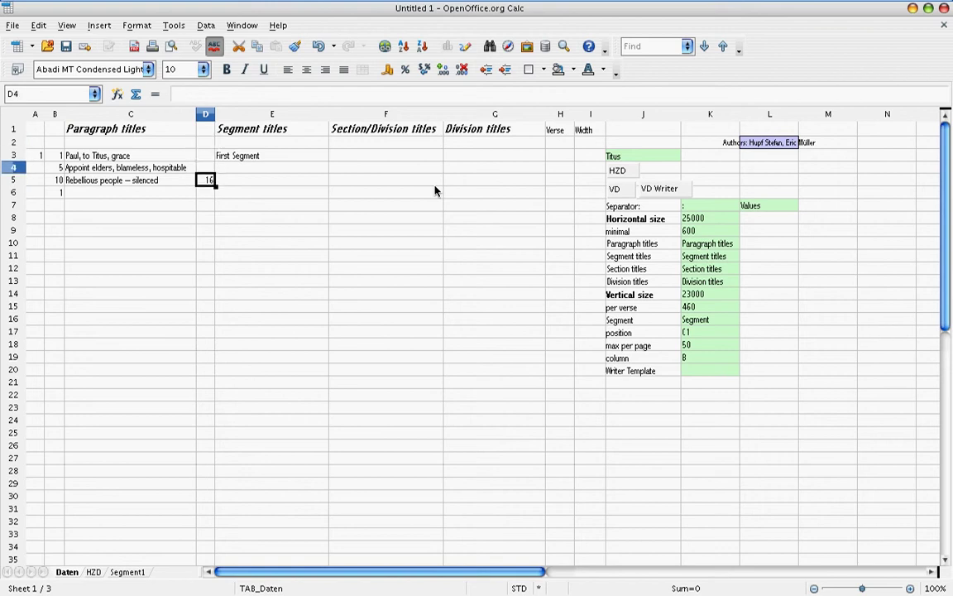
{"action": "key", "text": "Down"}
{"action": "key", "text": "Down"}
{"action": "key", "text": "Down"}
{"action": "key", "text": "Down"}
{"action": "key", "text": "Down"}
{"action": "key", "text": "Down"}
{"action": "key", "text": "Down"}
{"action": "key", "text": "Down"}
{"action": "key", "text": "Up"}
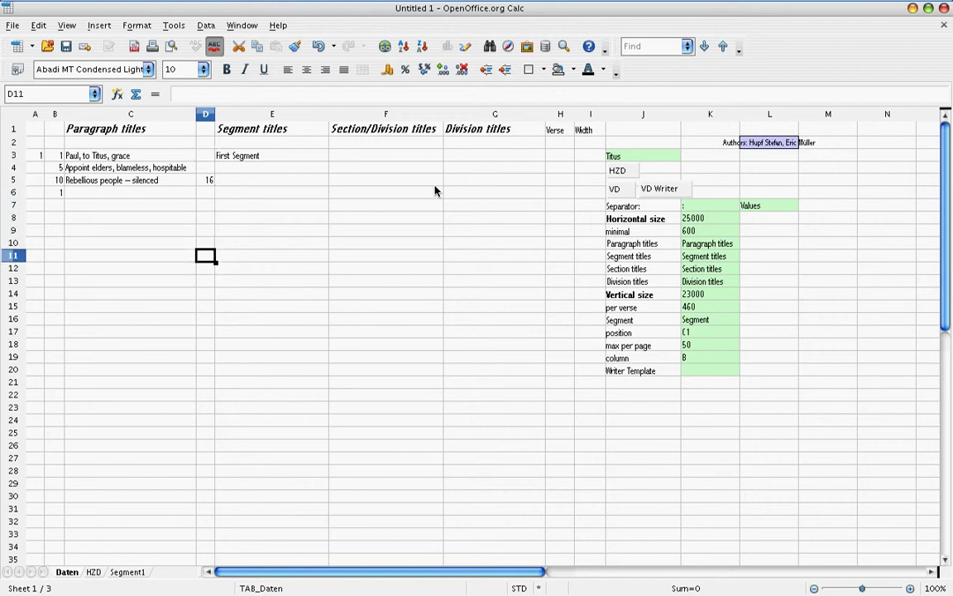
{"action": "key", "text": "Up"}
{"action": "key", "text": "Up"}
{"action": "key", "text": "Up"}
{"action": "key", "text": "Up"}
{"action": "key", "text": "Up"}
{"action": "key", "text": "Left"}
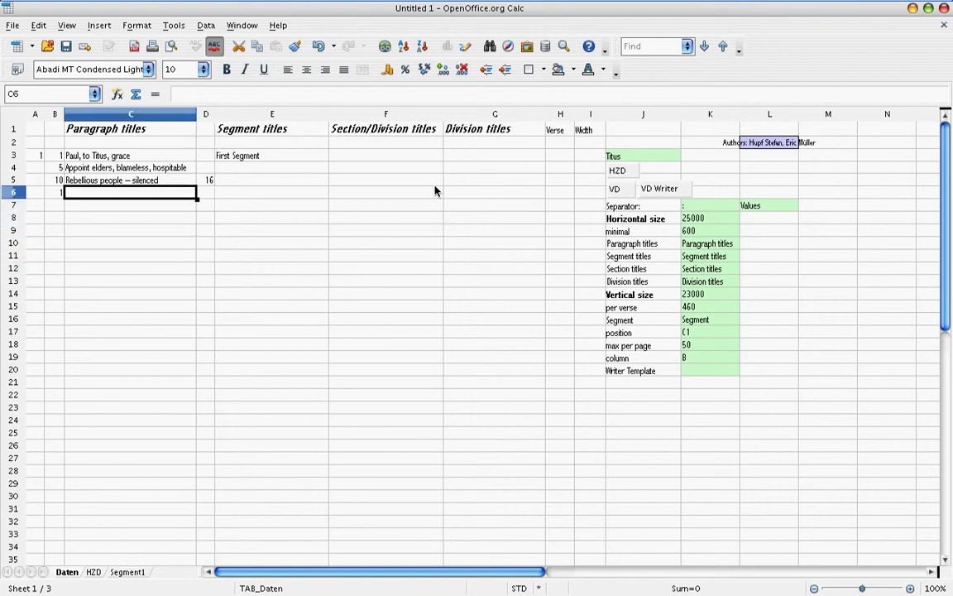
Begin the fourth paragraph title 'You, teach sound ...' in C6
{"action": "type", "text": "You, t"}
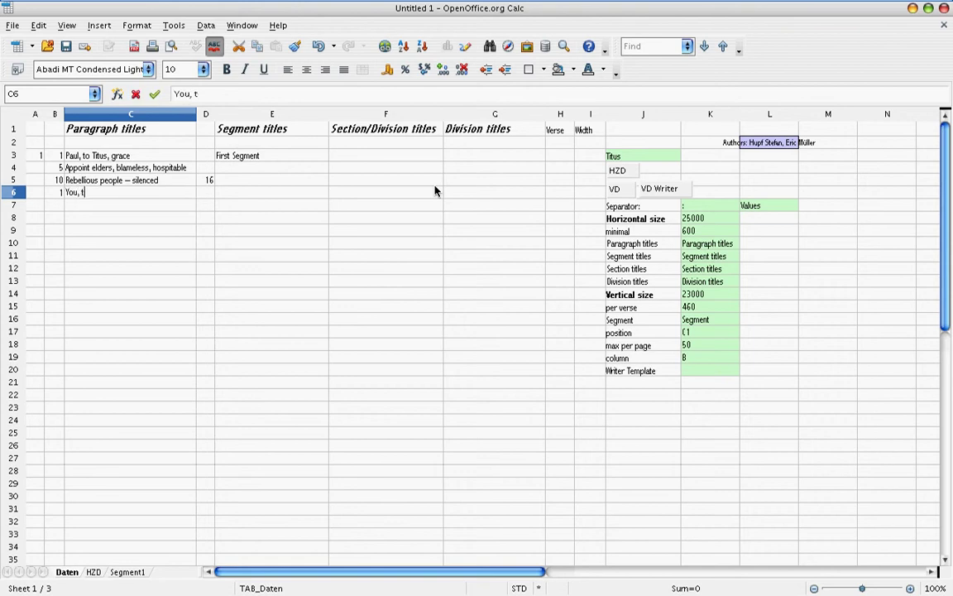
{"action": "type", "text": "each sound ..."}
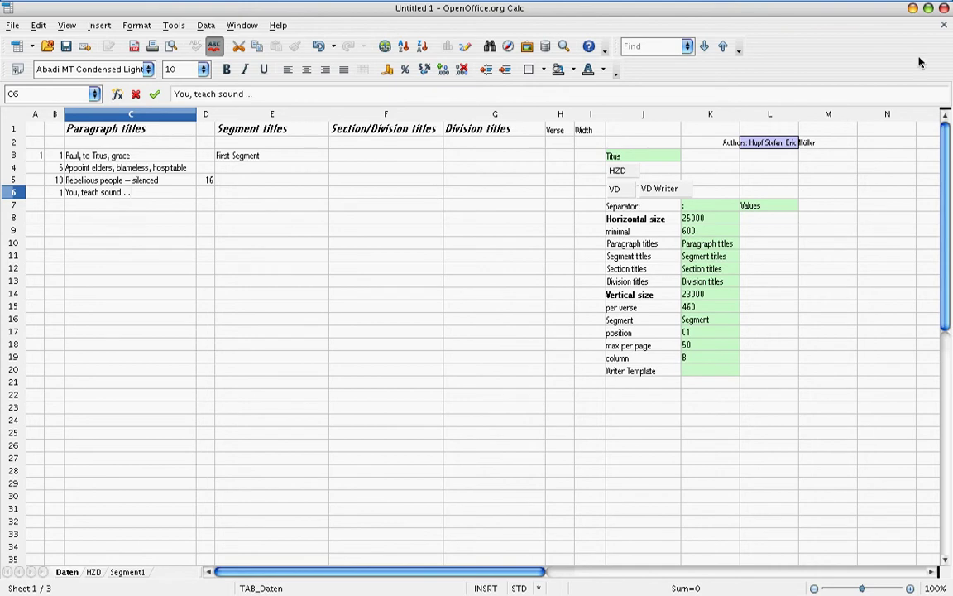
Discard the unsaved Untitled 1 and enable macros for Tutorial-Wiler-01.ods
{"action": "left_click", "coordinate": [944, 10]}
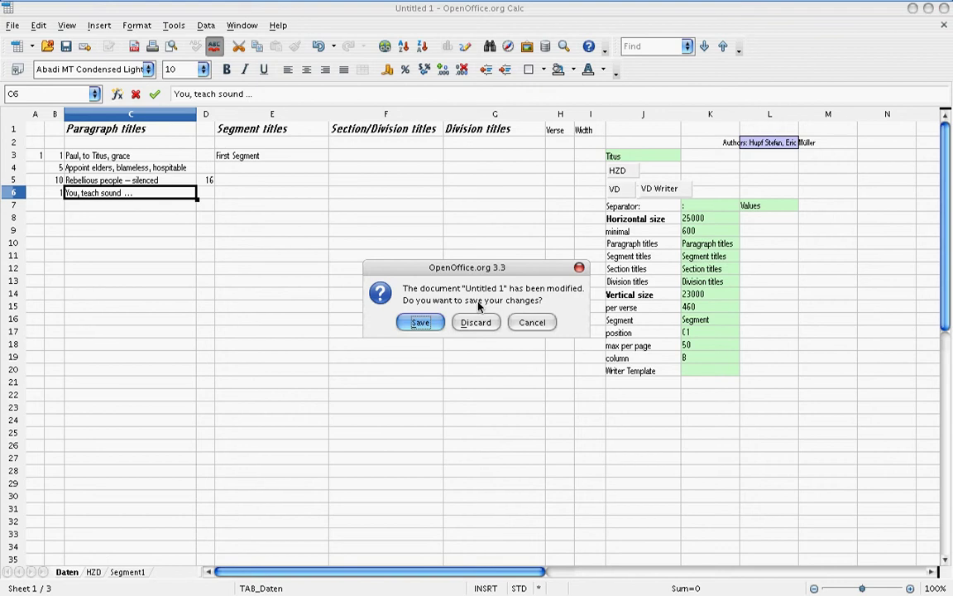
{"action": "left_click", "coordinate": [476, 323]}
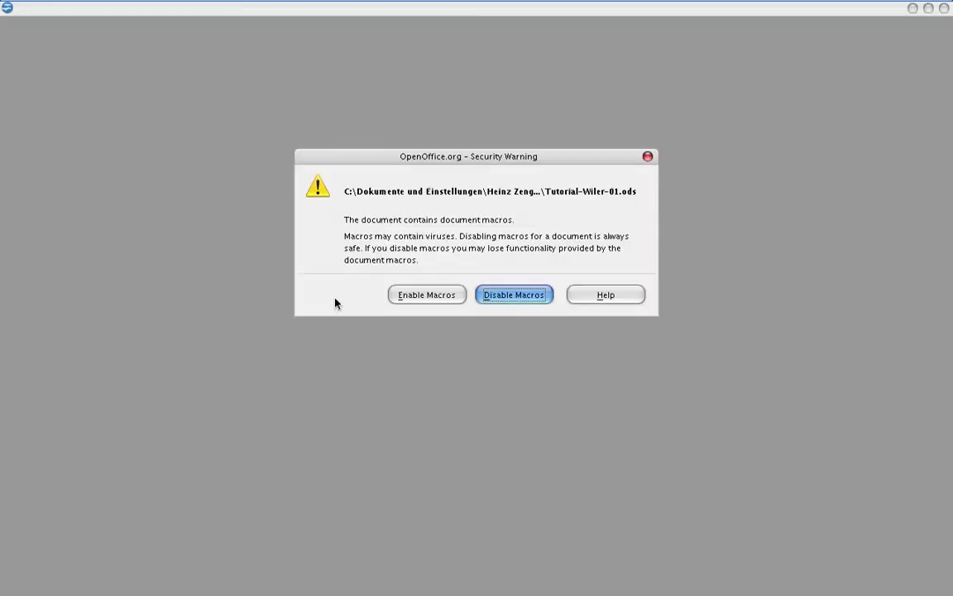
{"action": "left_click", "coordinate": [393, 298]}
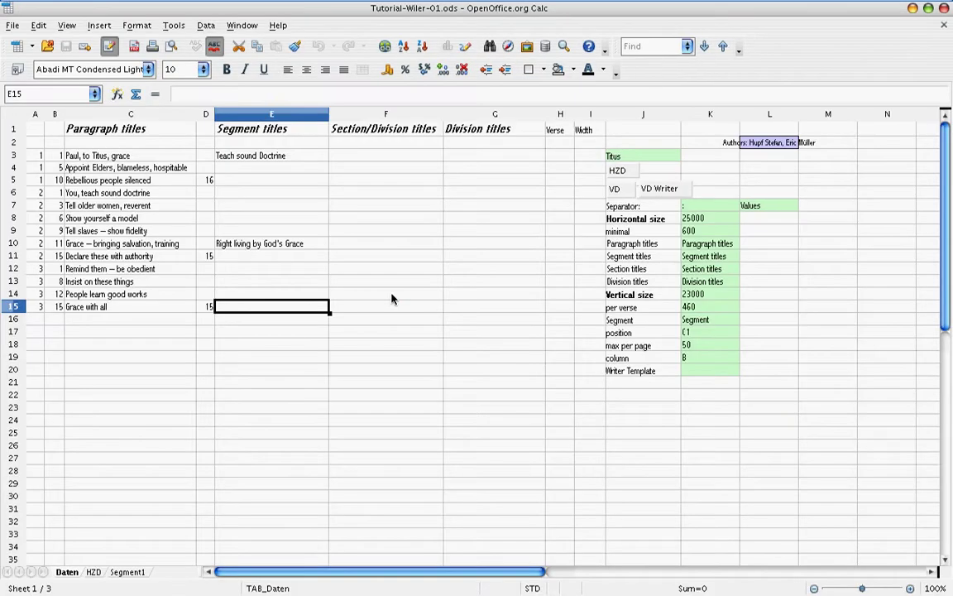
{"action": "left_click", "coordinate": [77, 159]}
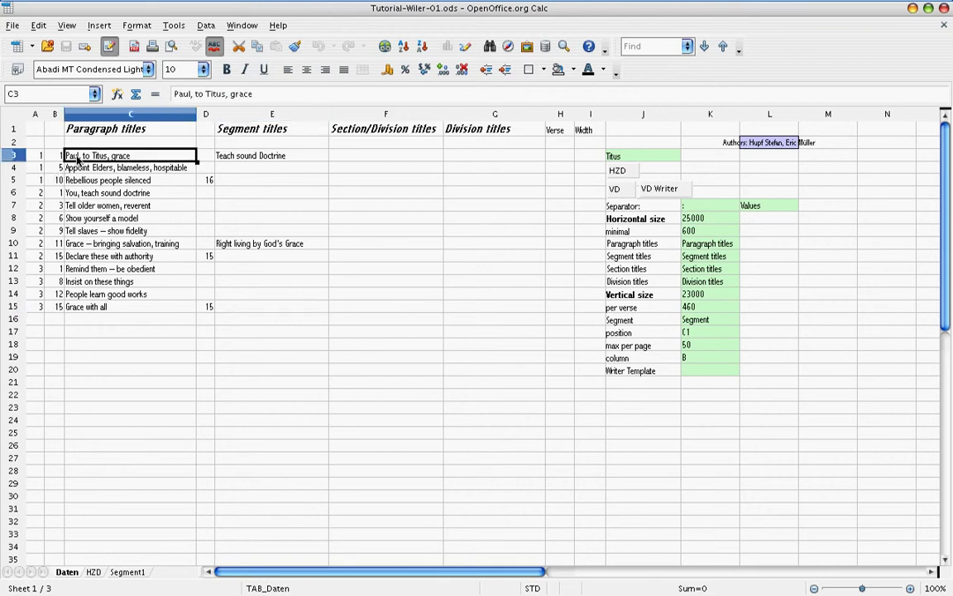
{"action": "key", "text": "Down"}
{"action": "key", "text": "Down"}
{"action": "key", "text": "Down"}
{"action": "key", "text": "Down"}
{"action": "key", "text": "Down"}
{"action": "key", "text": "Down"}
{"action": "key", "text": "Down"}
{"action": "key", "text": "Down"}
{"action": "key", "text": "Down"}
{"action": "key", "text": "Down"}
{"action": "key", "text": "Down"}
{"action": "key", "text": "Down"}
{"action": "key", "text": "Down"}
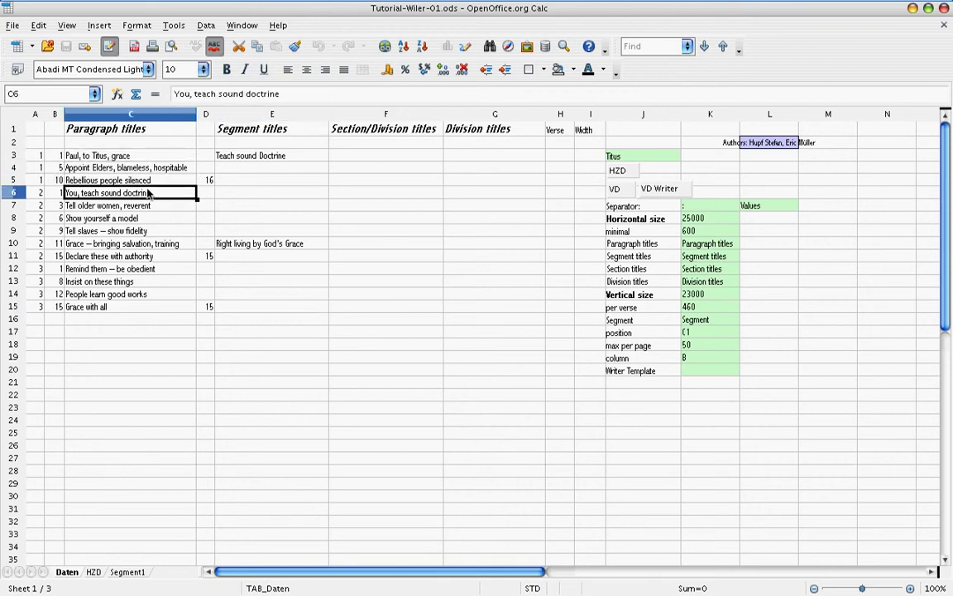
{"action": "key", "text": "Up"}
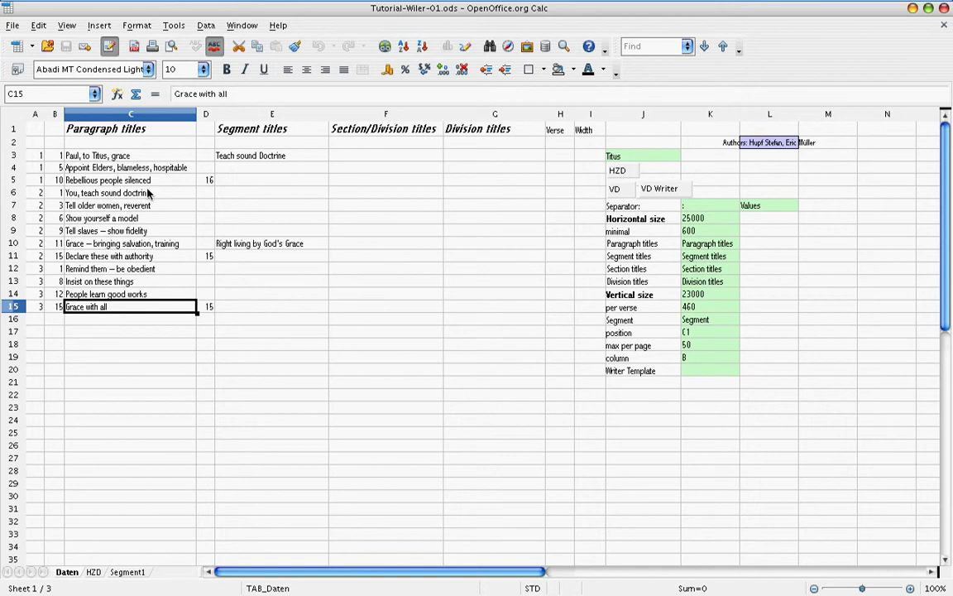
{"action": "left_click", "coordinate": [288, 158]}
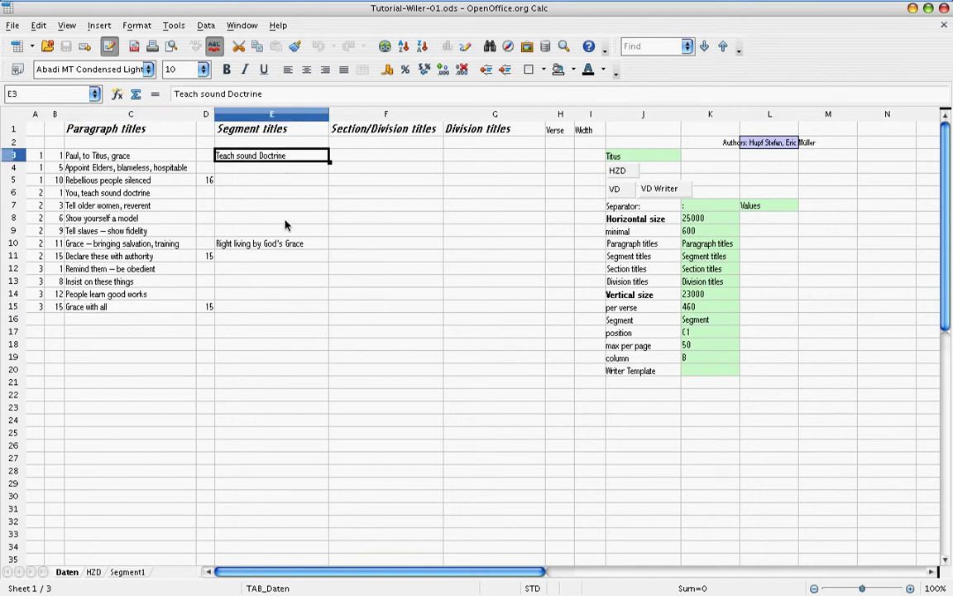
{"action": "left_click", "coordinate": [284, 243]}
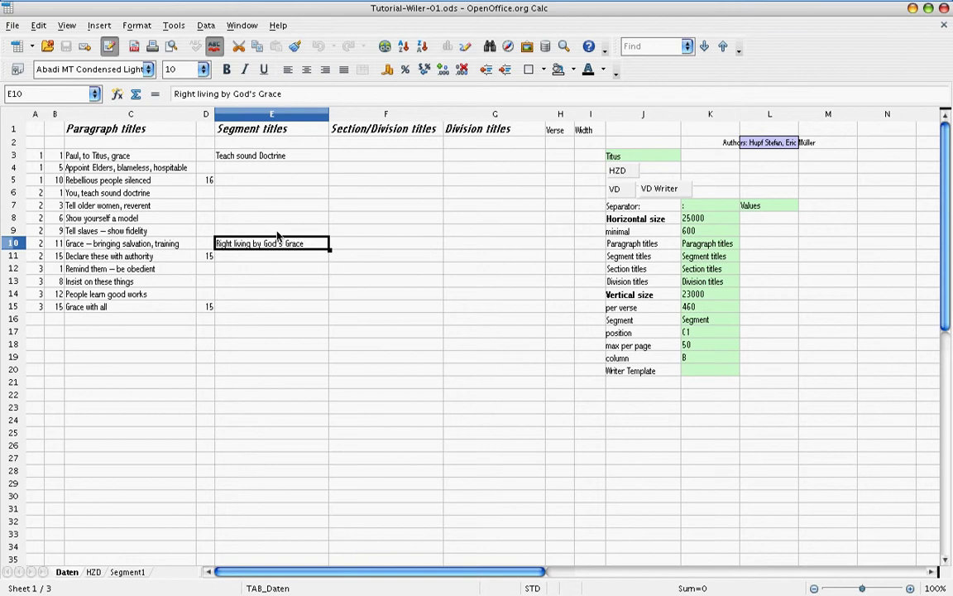
{"action": "left_click", "coordinate": [56, 182]}
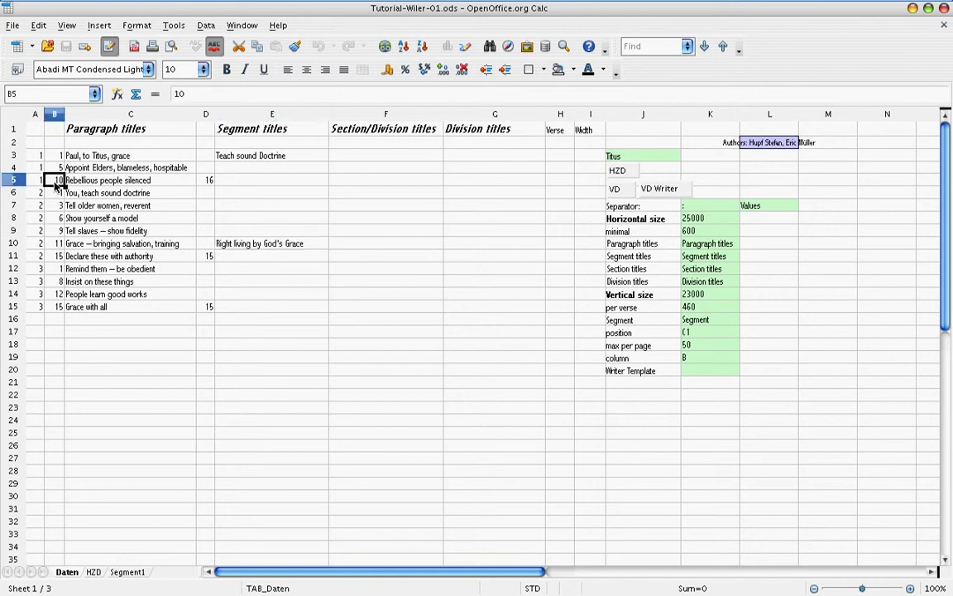
{"action": "left_click", "coordinate": [56, 191]}
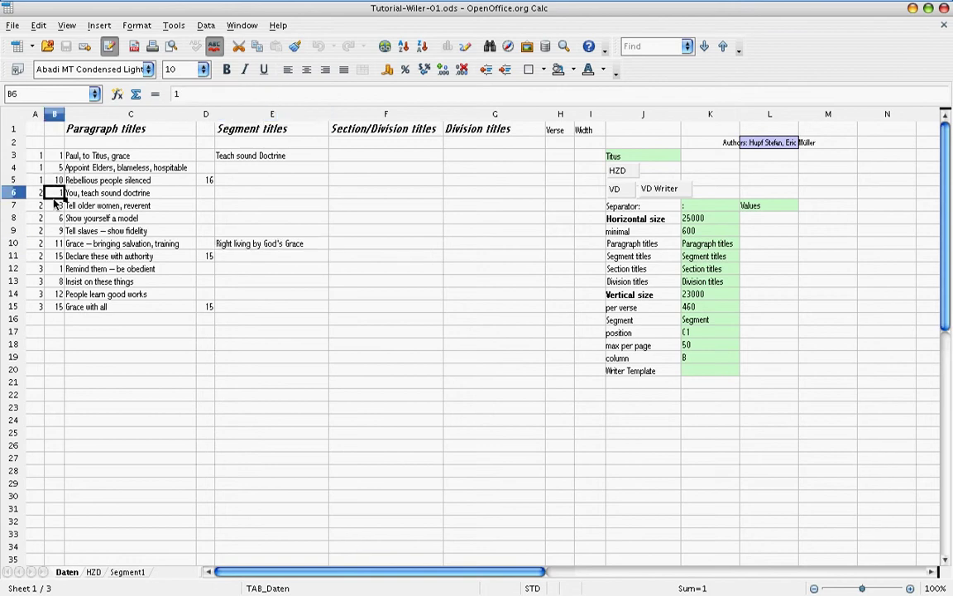
{"action": "left_click", "coordinate": [55, 203]}
{"action": "left_click", "coordinate": [55, 217]}
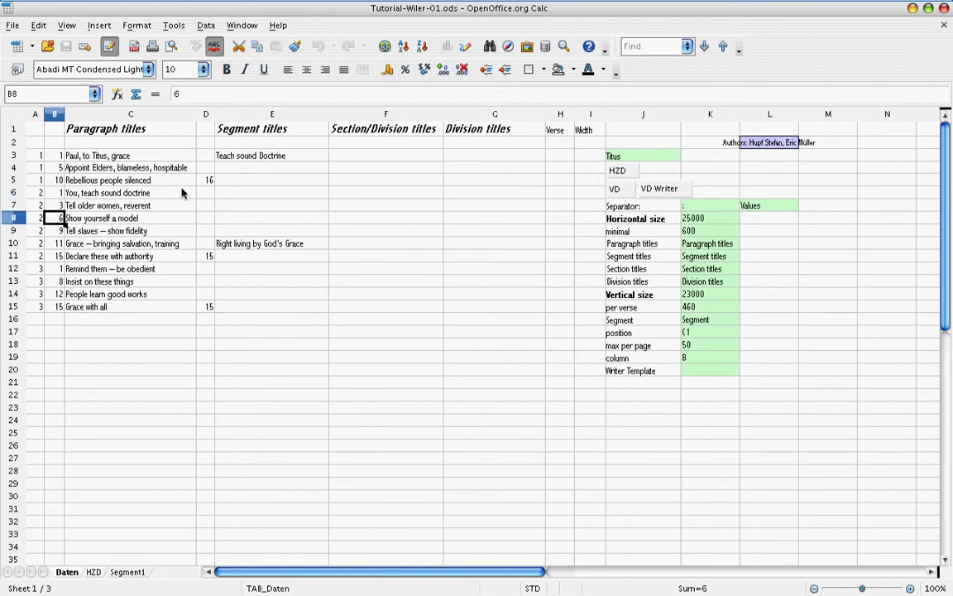
{"action": "left_click", "coordinate": [207, 181]}
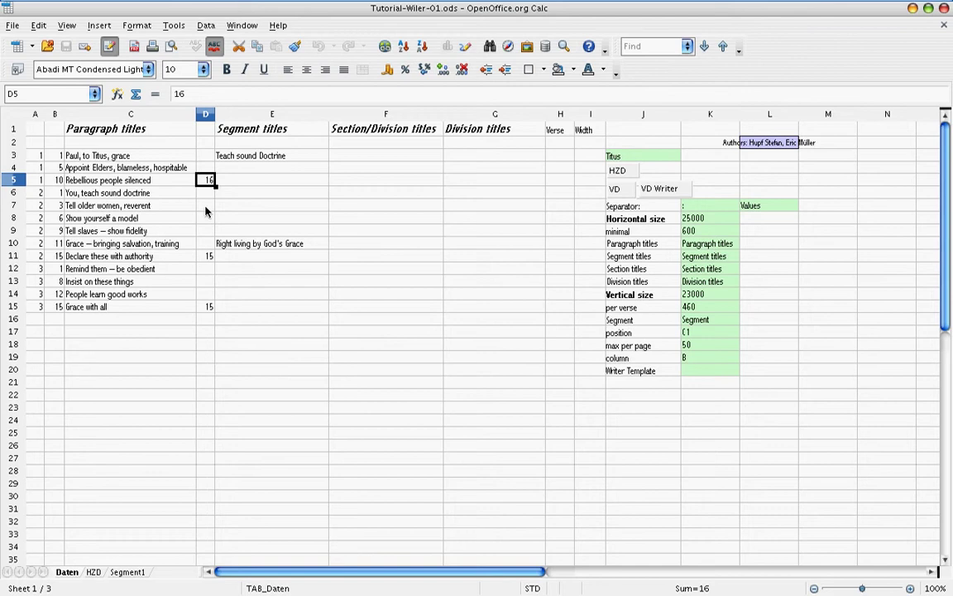
{"action": "left_click", "coordinate": [205, 208]}
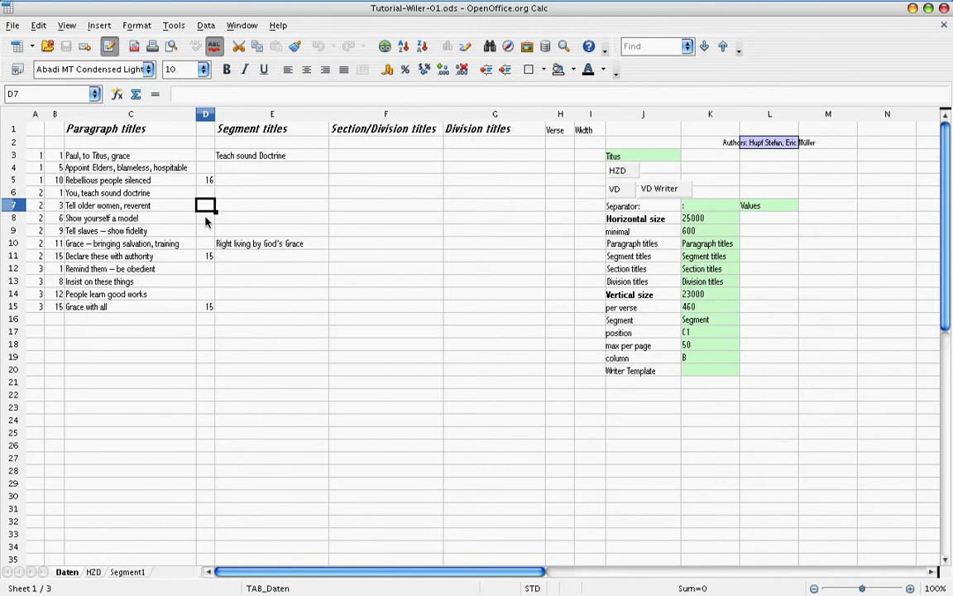
{"action": "left_click", "coordinate": [206, 222]}
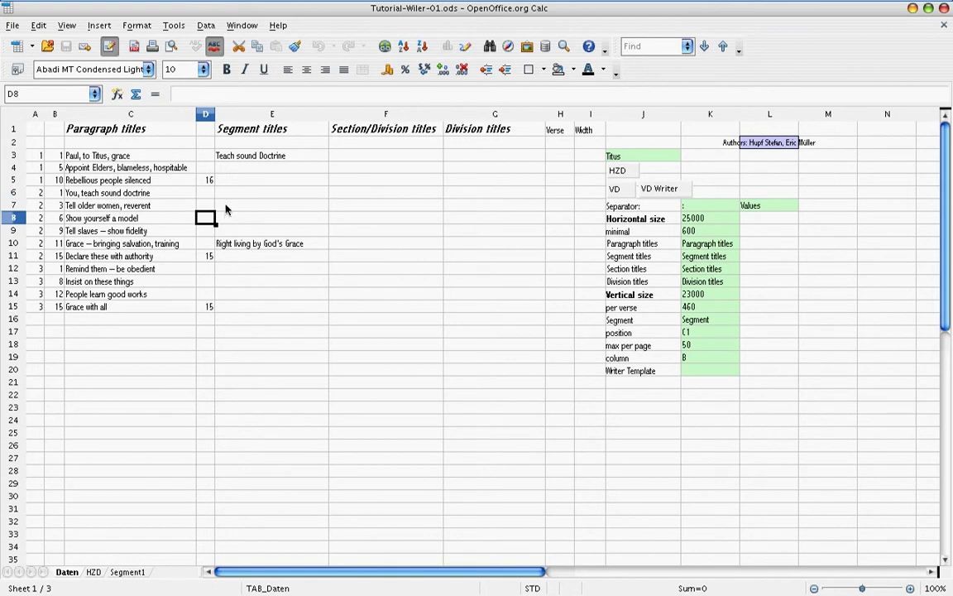
{"action": "left_click", "coordinate": [225, 205]}
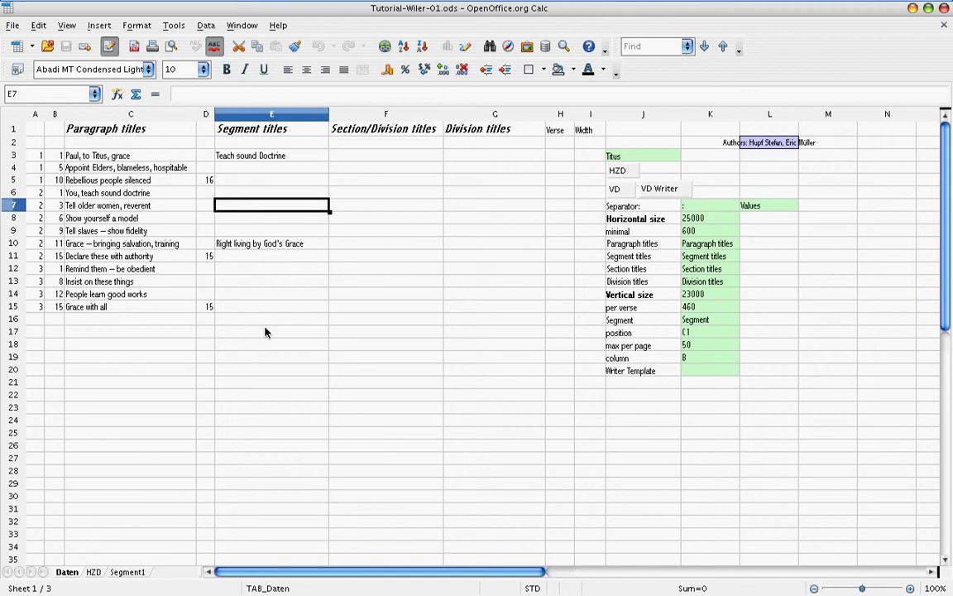
Generate the vertical-diagram segment sheets from Daten and view Segment 1 and Segment 2
{"action": "left_click", "coordinate": [122, 572]}
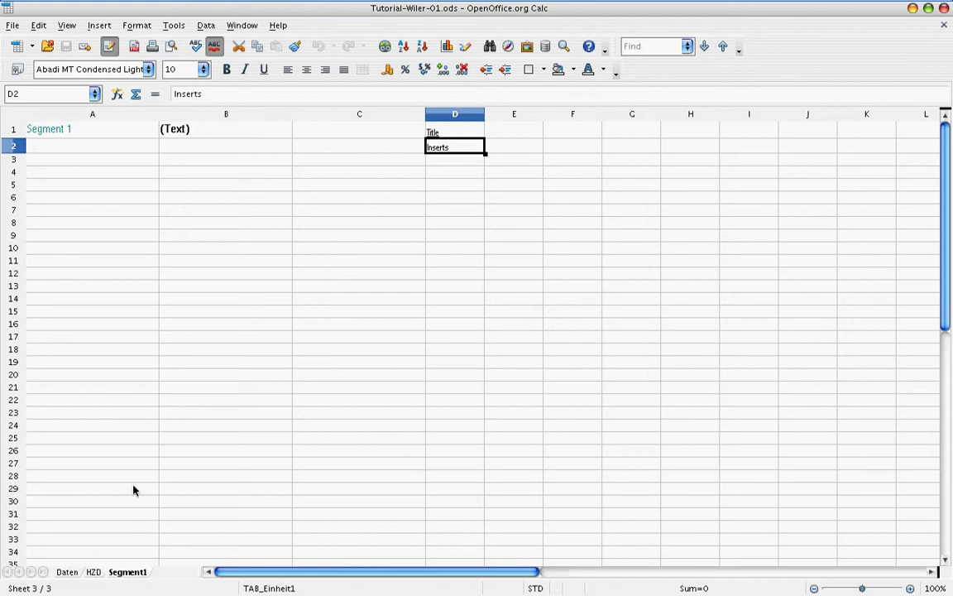
{"action": "left_click", "coordinate": [67, 572]}
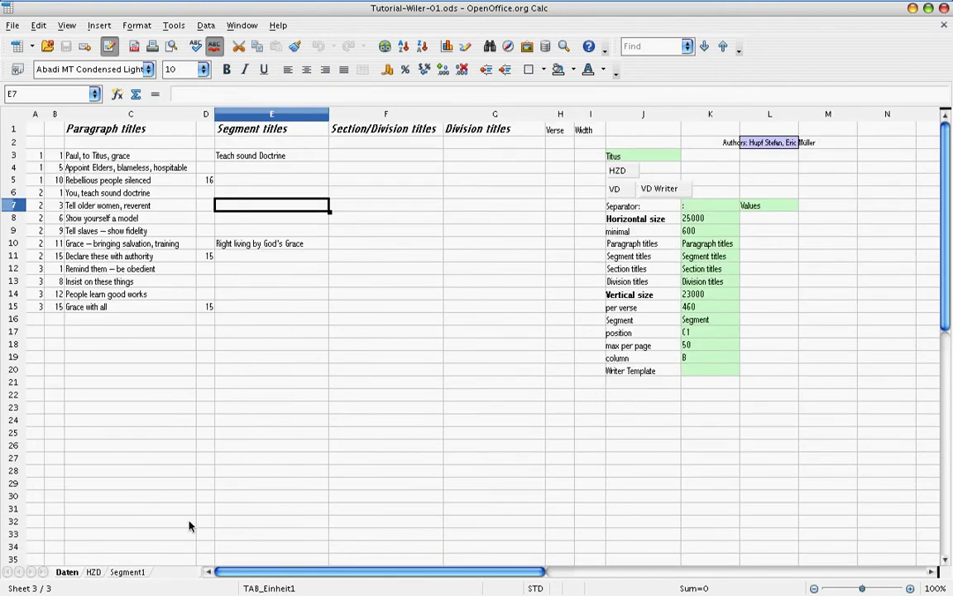
{"action": "left_click", "coordinate": [628, 196]}
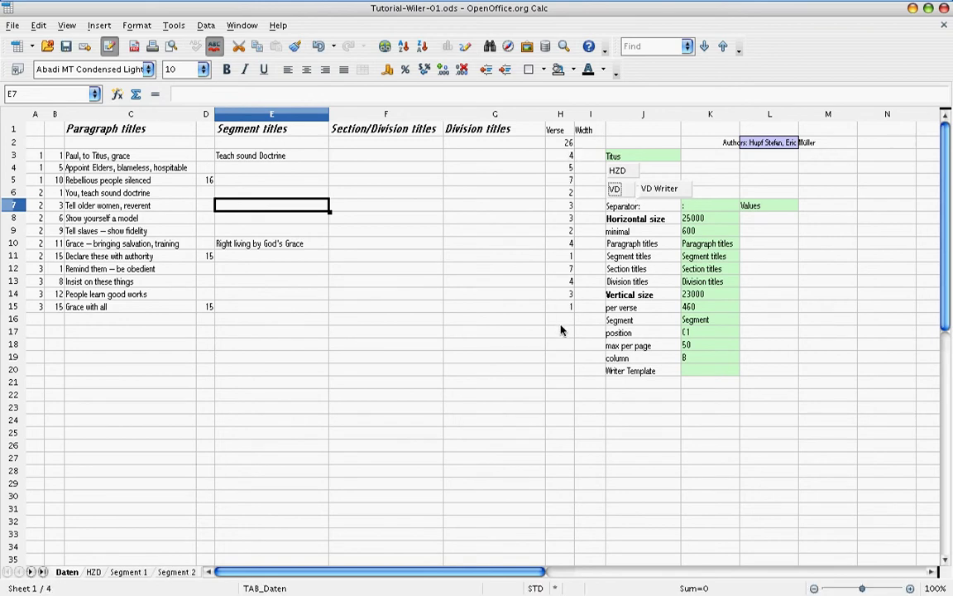
{"action": "left_click", "coordinate": [143, 572]}
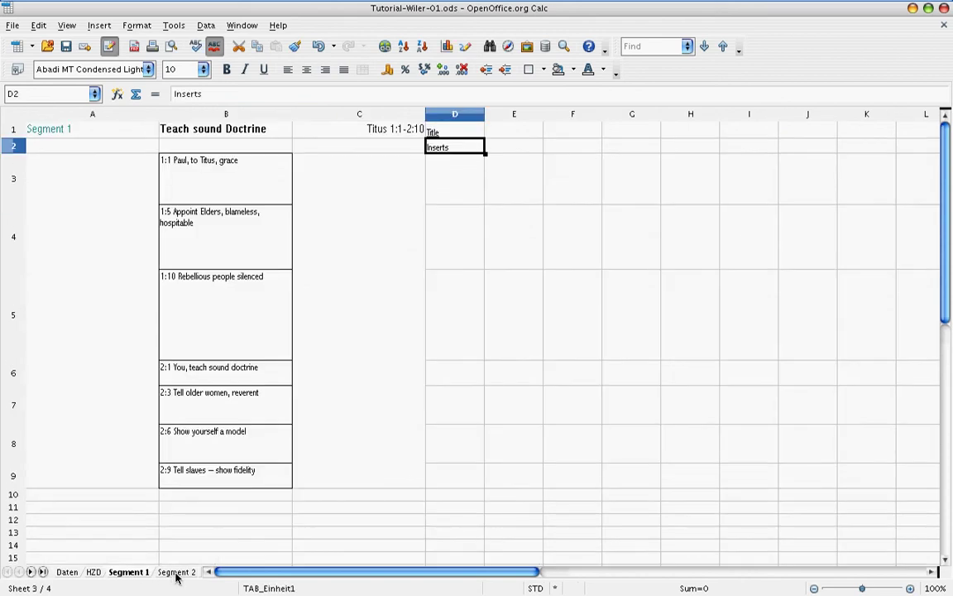
{"action": "left_click", "coordinate": [176, 573]}
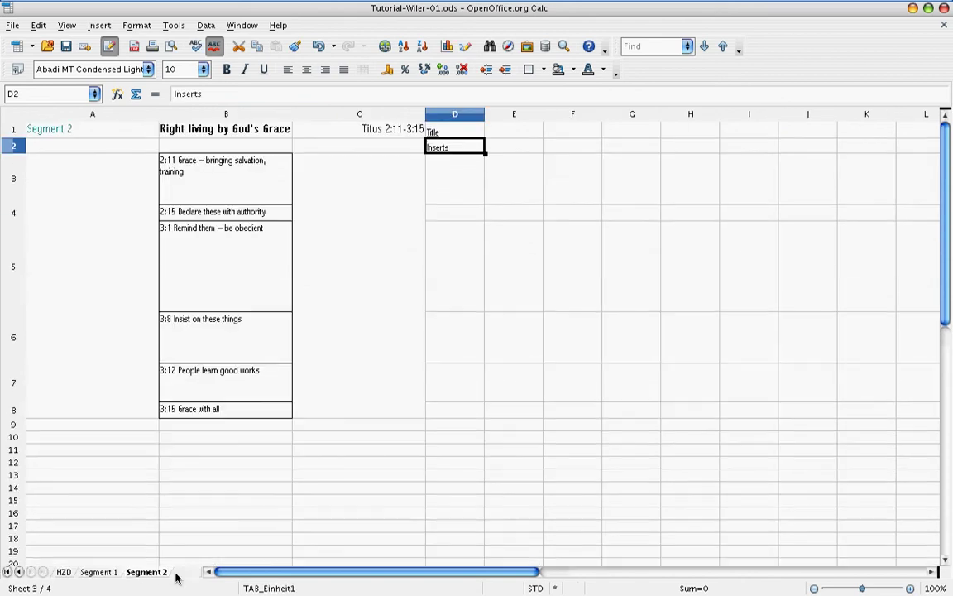
Back on the Daten sheet, generate the vertical diagram as a Writer document
{"action": "left_click", "coordinate": [115, 575]}
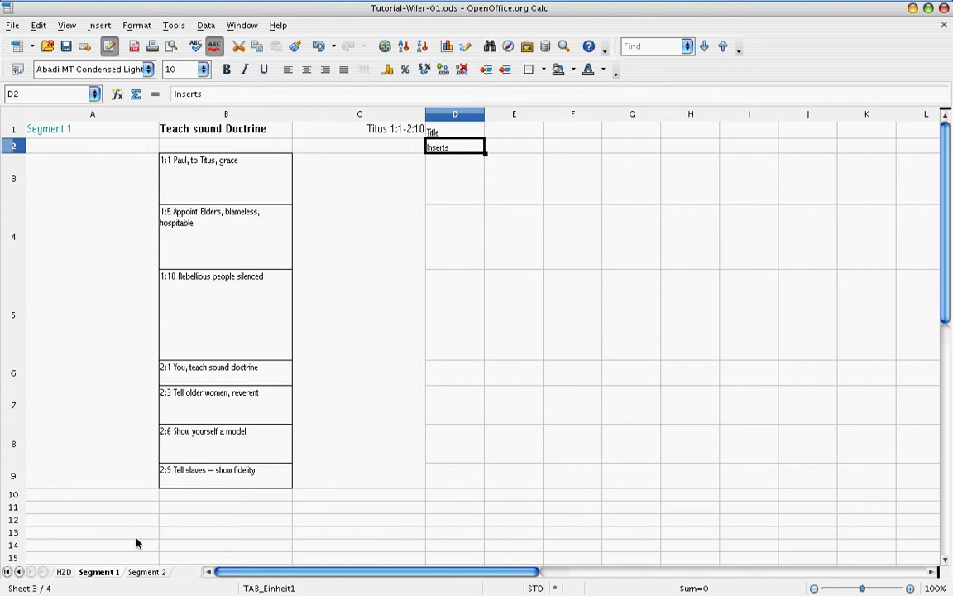
{"action": "left_click", "coordinate": [8, 572]}
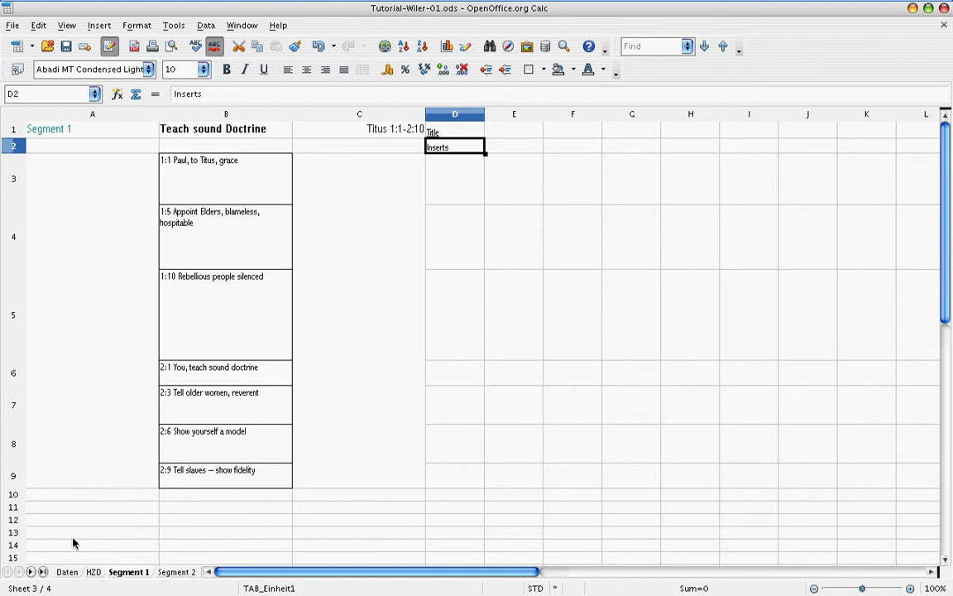
{"action": "left_click", "coordinate": [68, 572]}
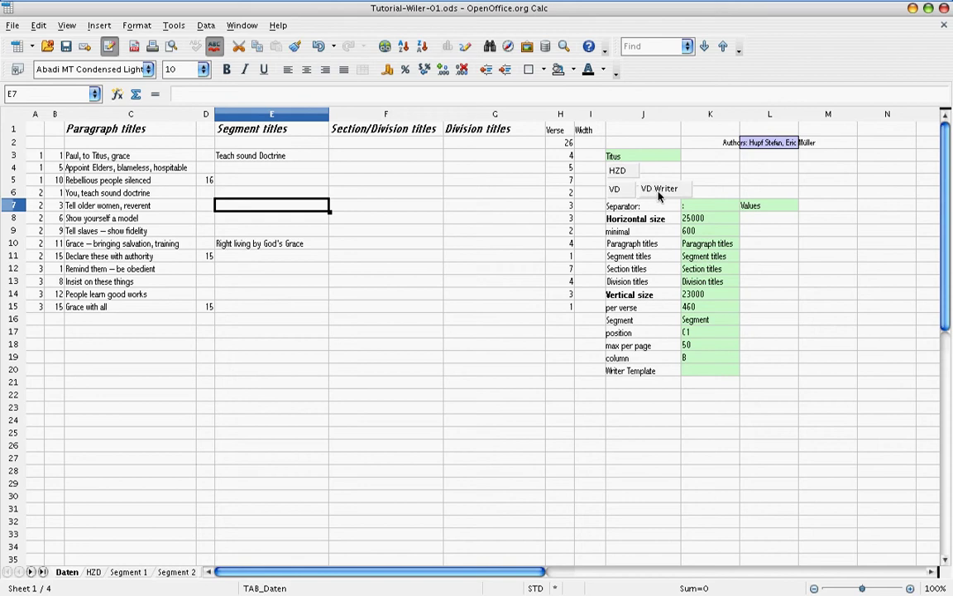
{"action": "left_click", "coordinate": [659, 189]}
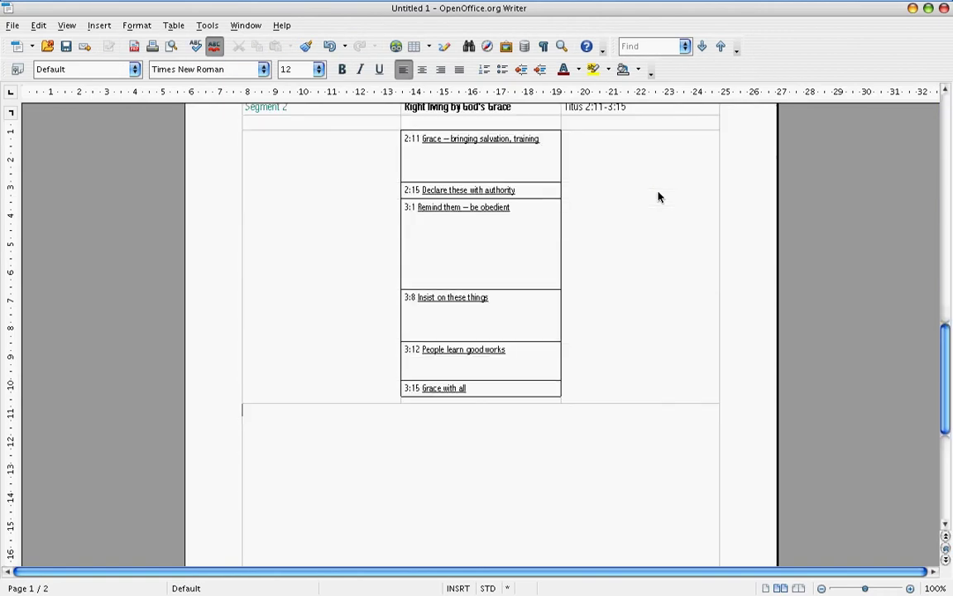
Add throwaway test notes to three table cells of the generated chart, then close it without saving
{"action": "scroll", "coordinate": [660, 196], "scroll_direction": "up", "scroll_amount": 15}
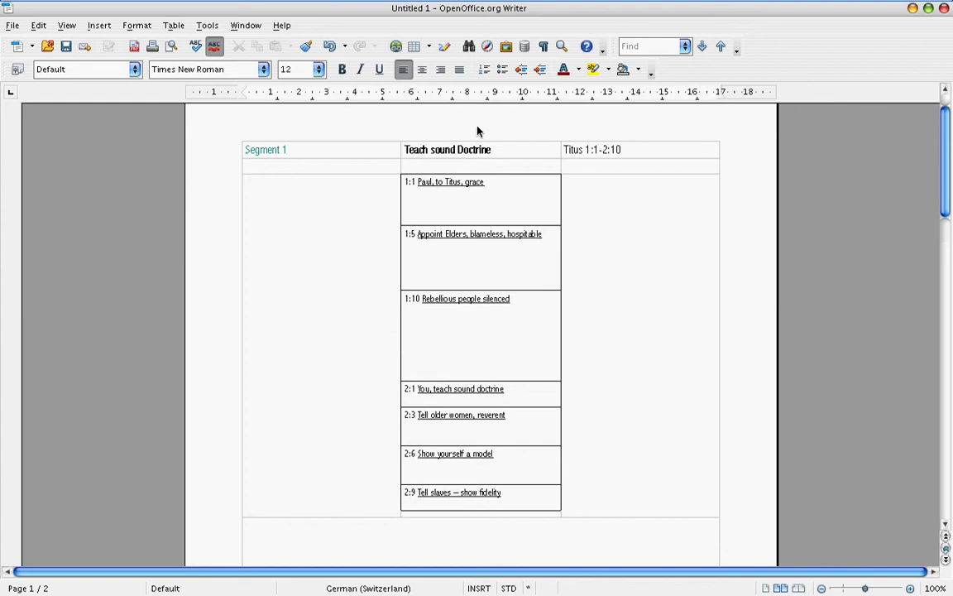
{"action": "left_click", "coordinate": [499, 207]}
{"action": "key", "text": "Return"}
{"action": "type", "text": "öakjdf"}
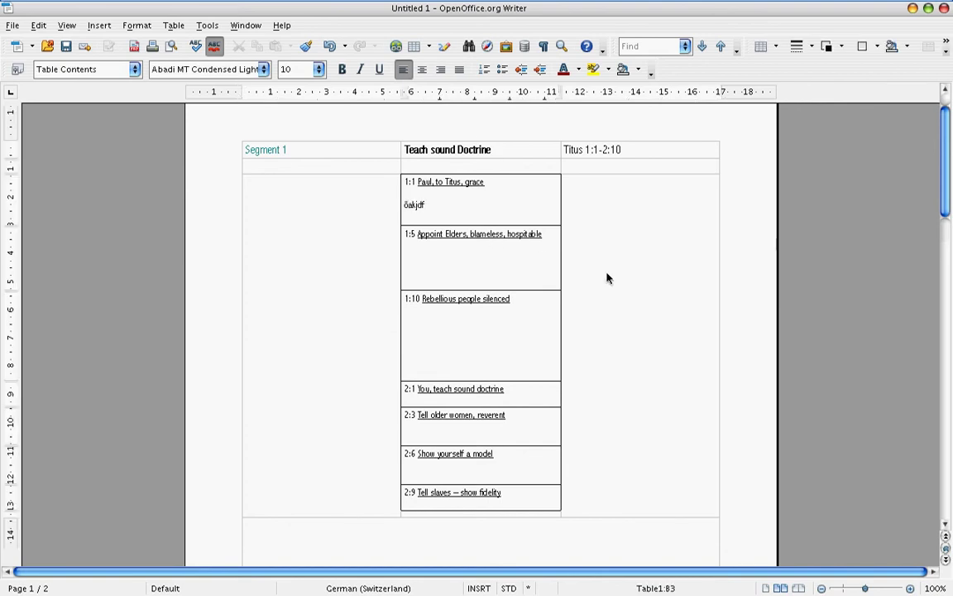
{"action": "key", "text": "Tab"}
{"action": "type", "text": "ökajöldkjf"}
{"action": "left_click", "coordinate": [268, 249]}
{"action": "key", "text": "Return"}
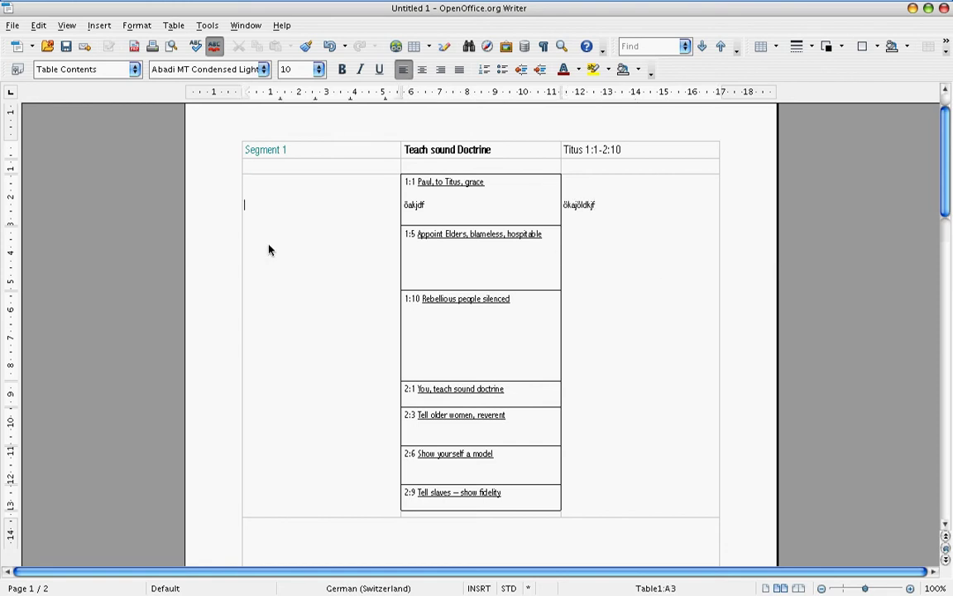
{"action": "type", "text": "ölakdf öalkjf - meaning"}
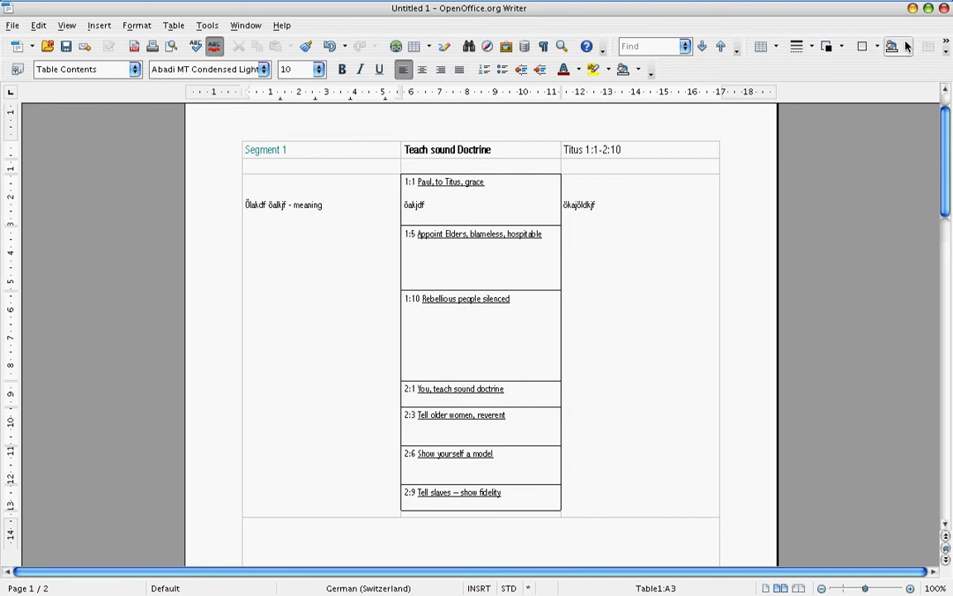
{"action": "left_click", "coordinate": [944, 8]}
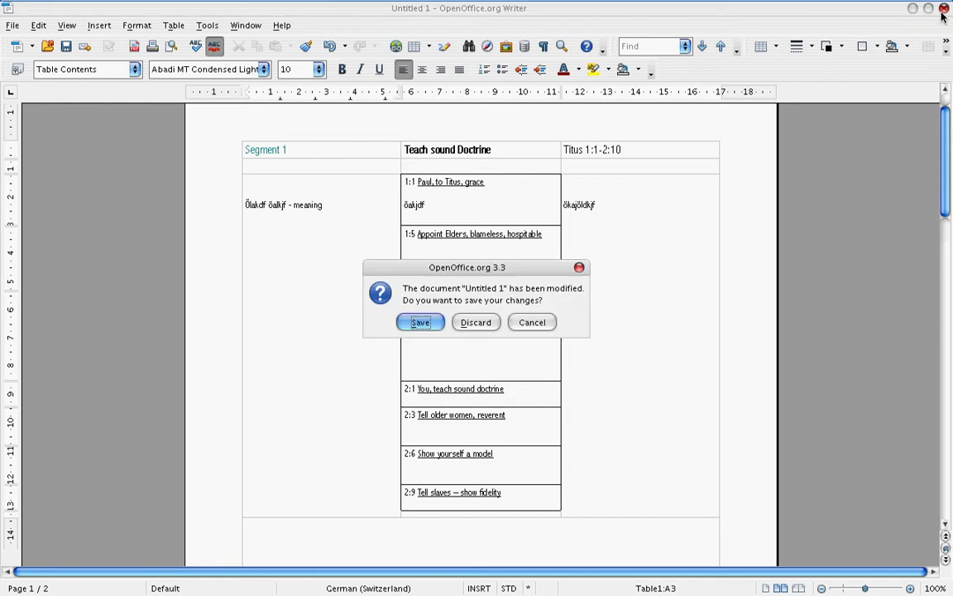
{"action": "left_click", "coordinate": [473, 323]}
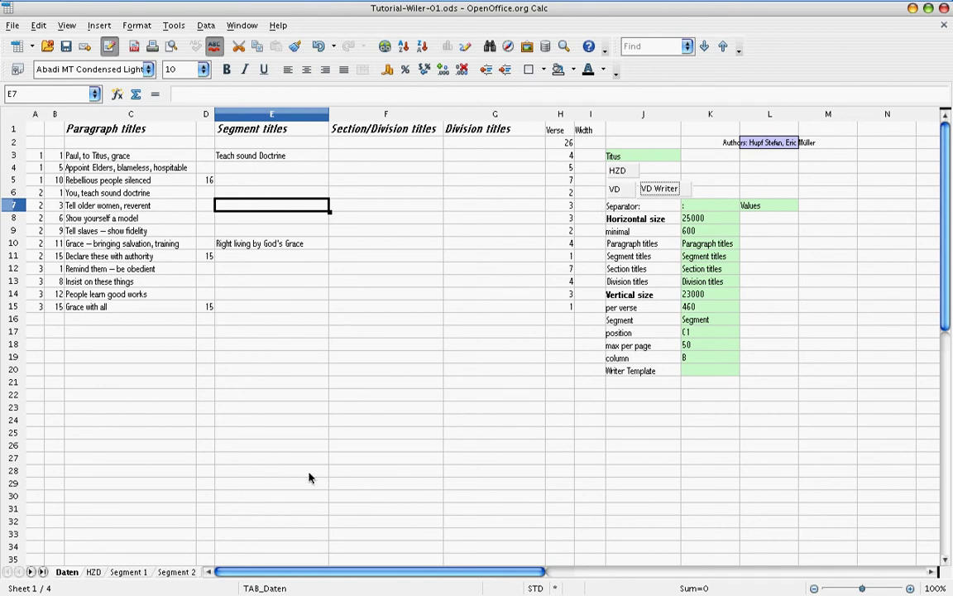
Look through the Segment 1 and Segment 2 sheets, then return to the Daten sheet
{"action": "left_click", "coordinate": [139, 575]}
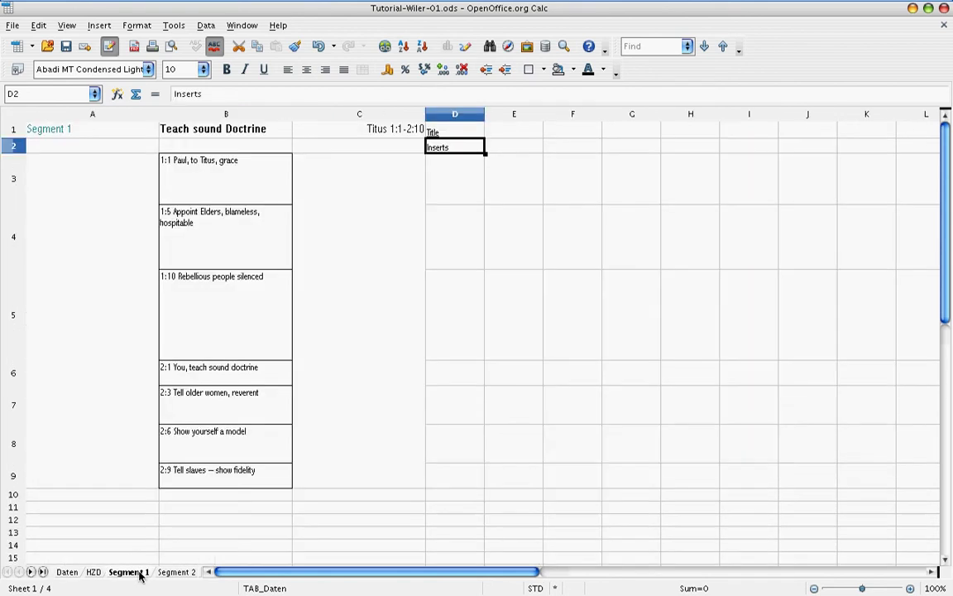
{"action": "left_click", "coordinate": [162, 572]}
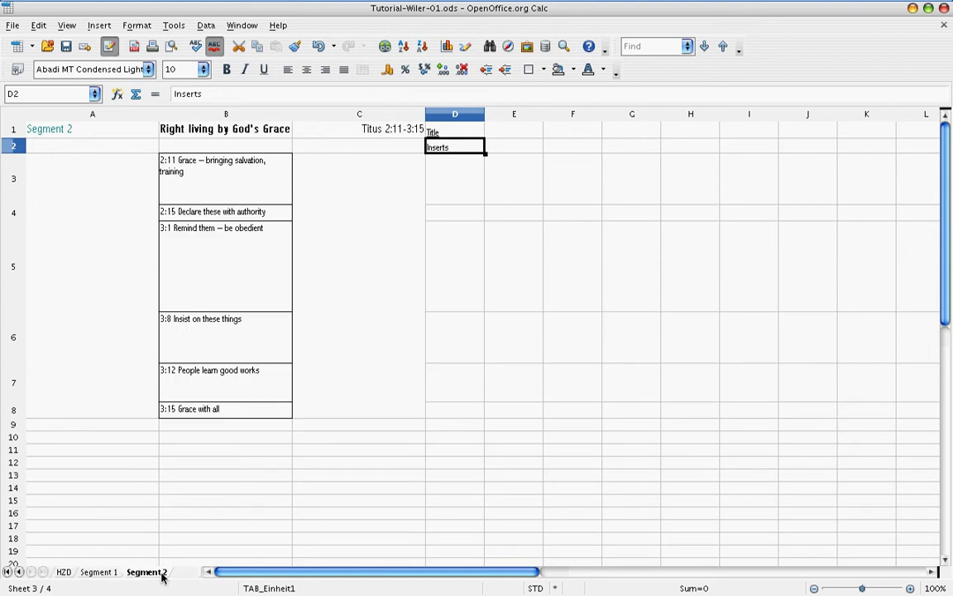
{"action": "left_click", "coordinate": [101, 572]}
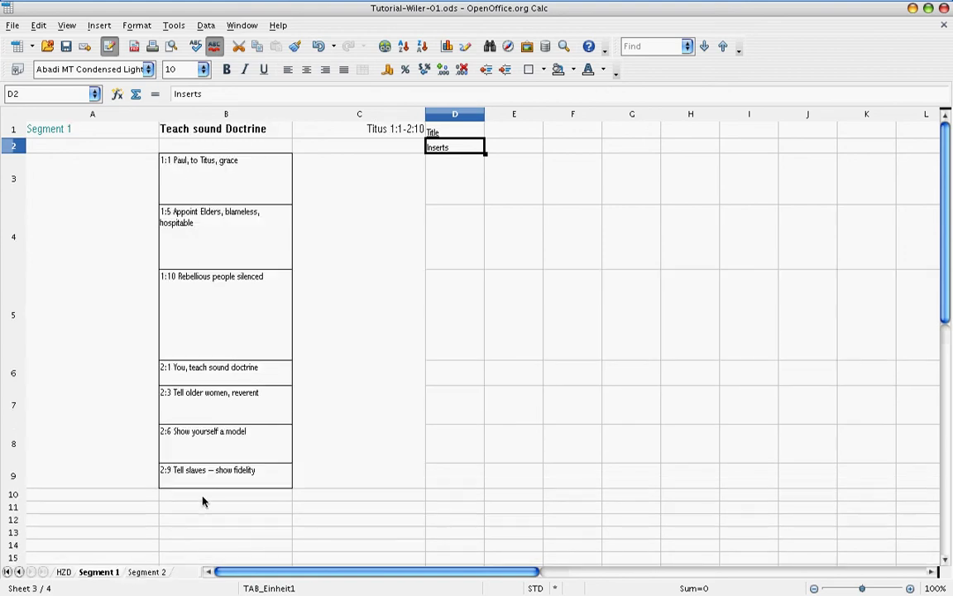
{"action": "left_click", "coordinate": [7, 572]}
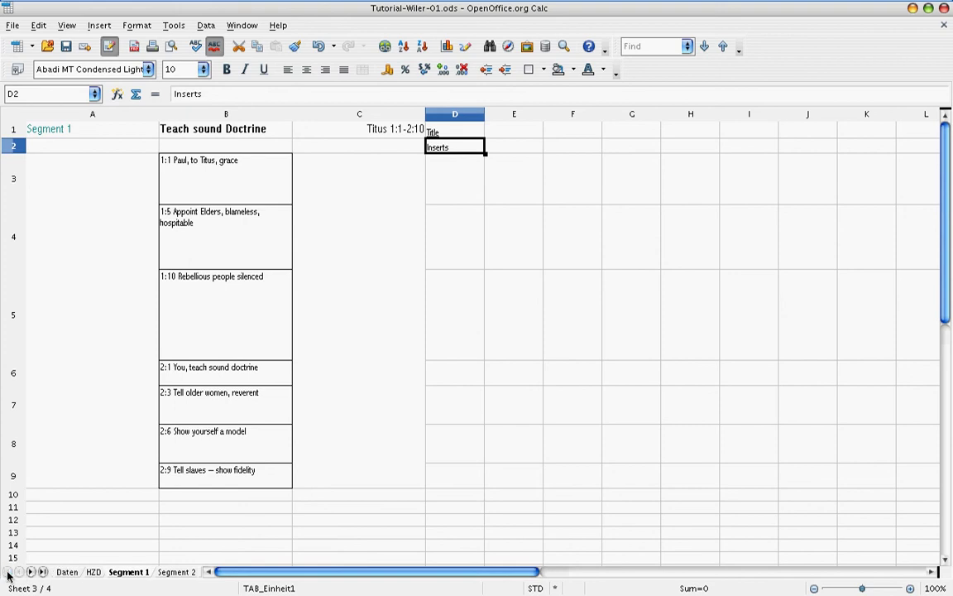
{"action": "left_click", "coordinate": [71, 574]}
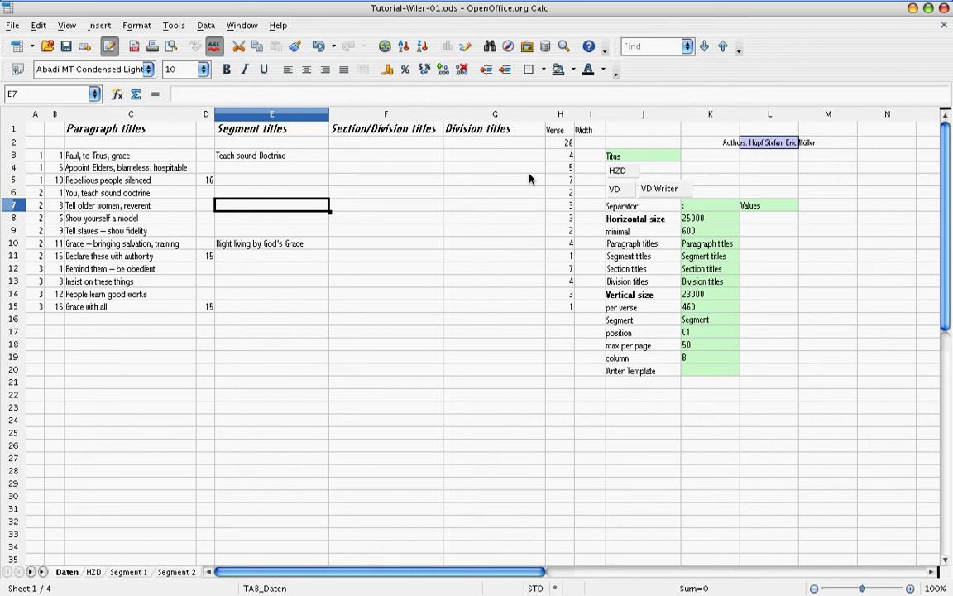
Regenerate the VD Writer diagram, confirm it can save as Word 97/2000/XP (.doc), then discard it
{"action": "left_click", "coordinate": [650, 192]}
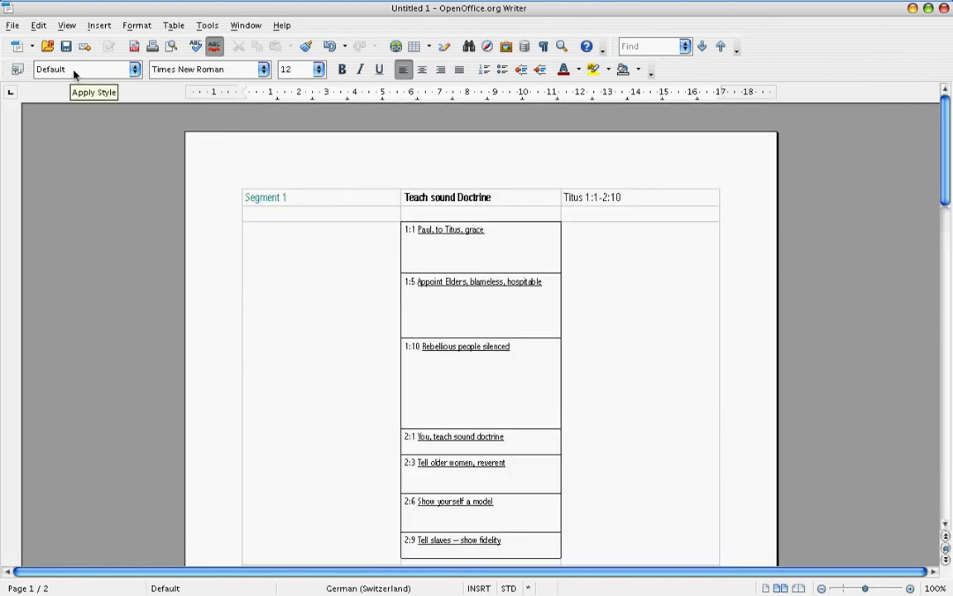
{"action": "left_click", "coordinate": [66, 45]}
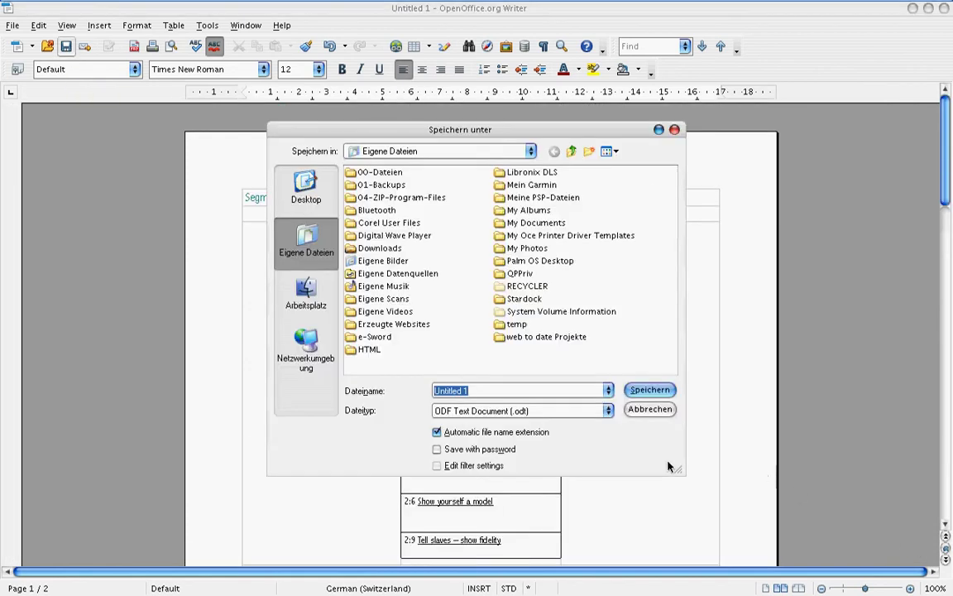
{"action": "left_click", "coordinate": [606, 411]}
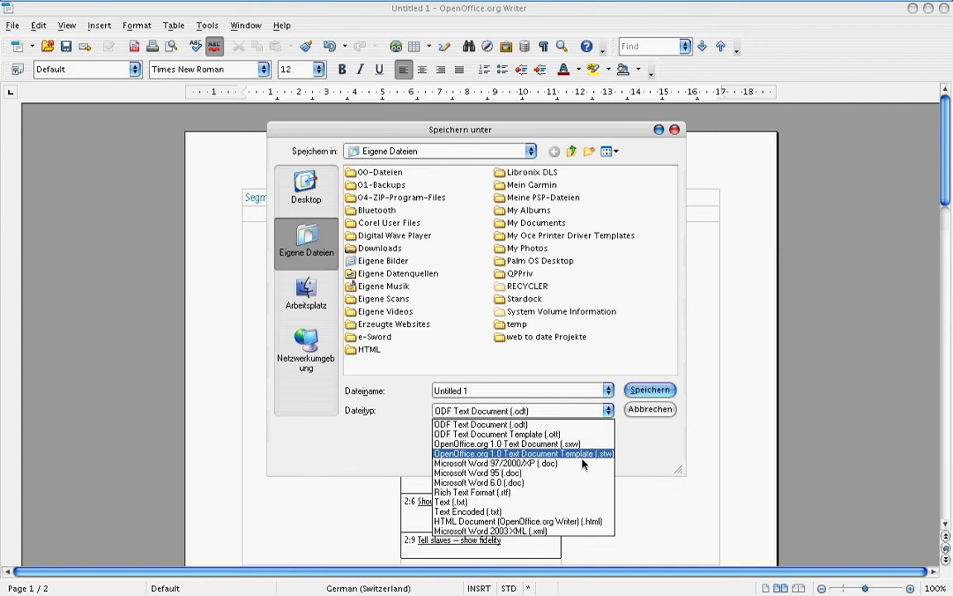
{"action": "left_click", "coordinate": [583, 464]}
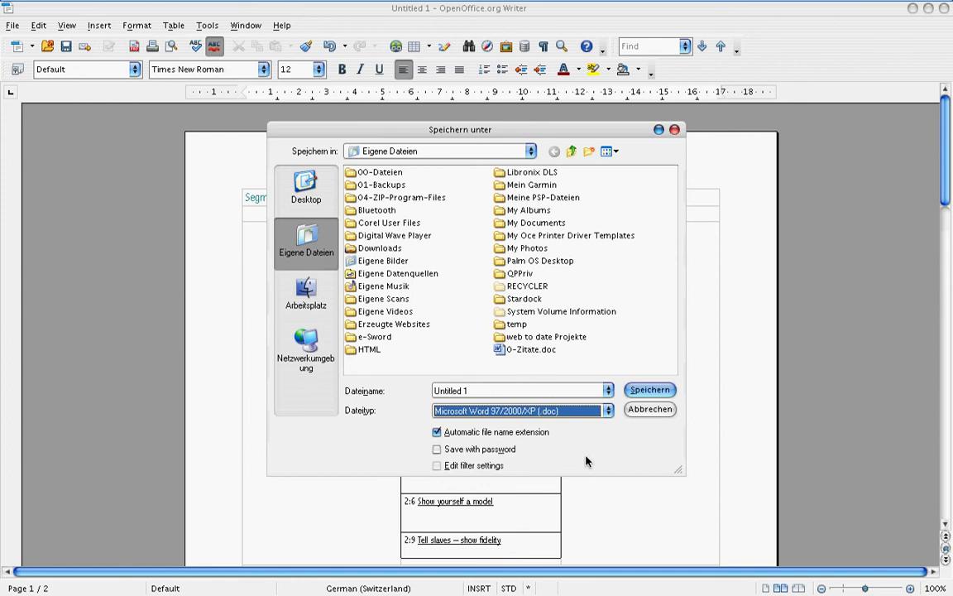
{"action": "left_click", "coordinate": [637, 410]}
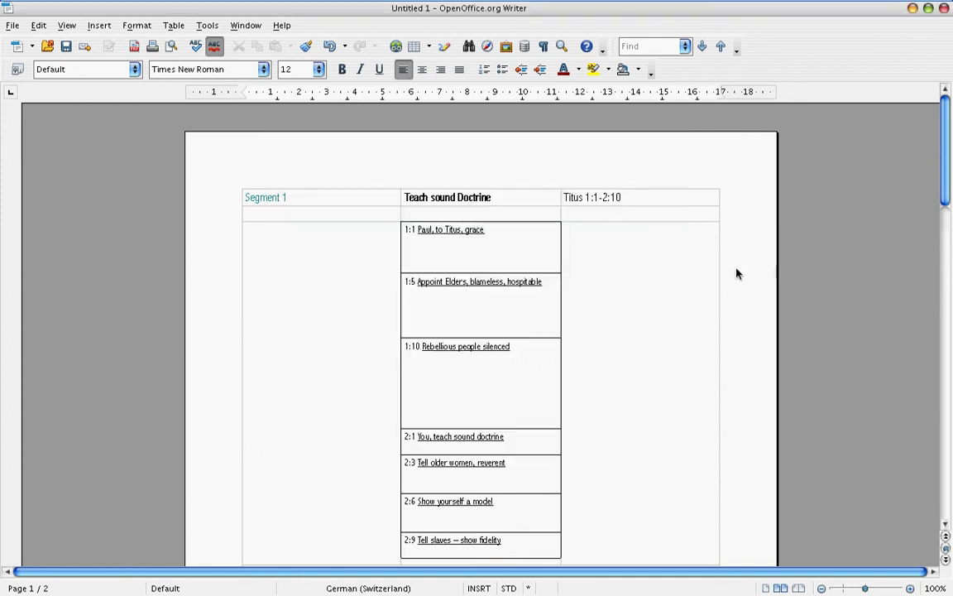
{"action": "left_click", "coordinate": [944, 10]}
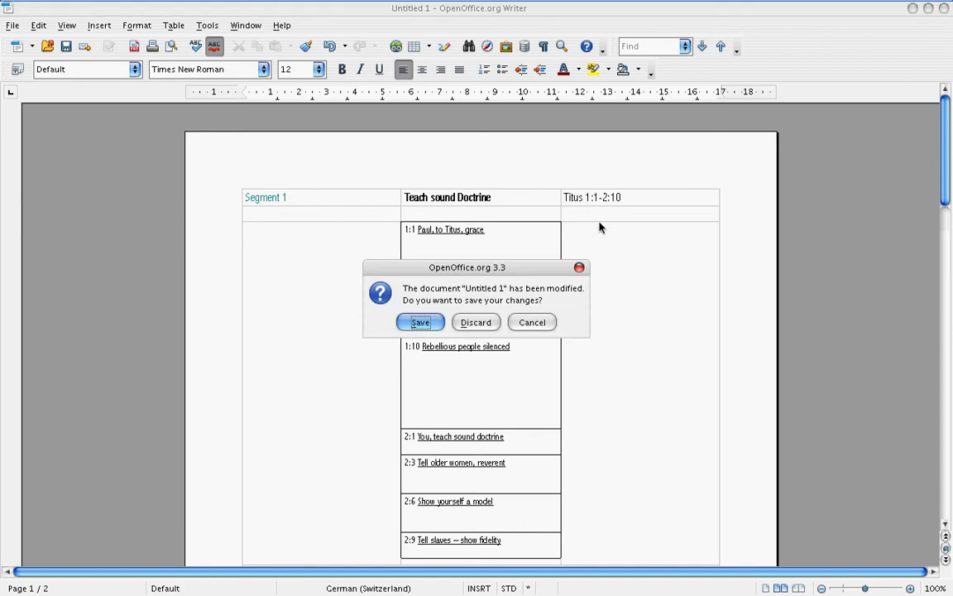
{"action": "left_click", "coordinate": [474, 322]}
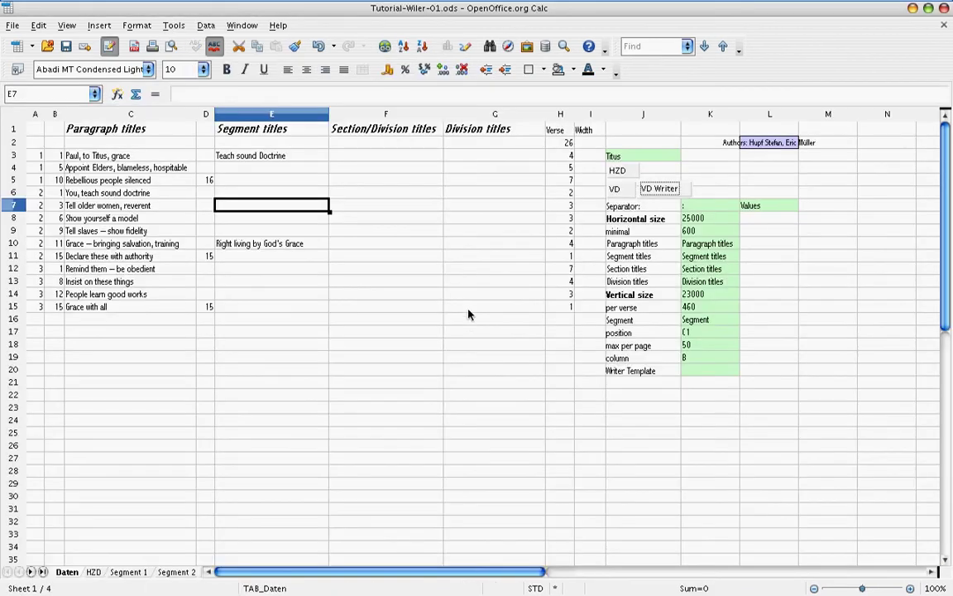
Select cell E12, then close Tutorial-Wiler-01.ods, discarding its unsaved changes
{"action": "left_click", "coordinate": [288, 269]}
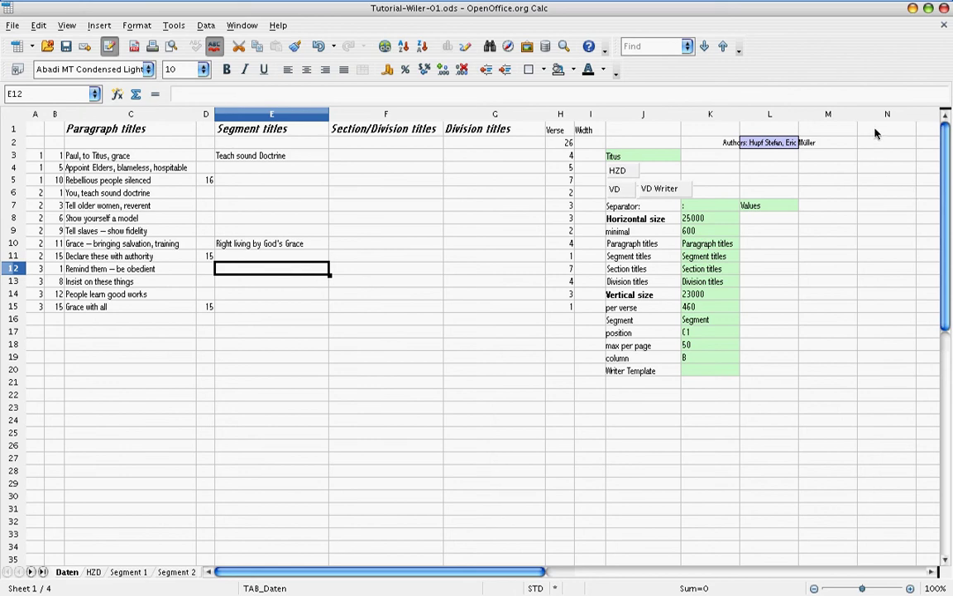
{"action": "left_click", "coordinate": [946, 10]}
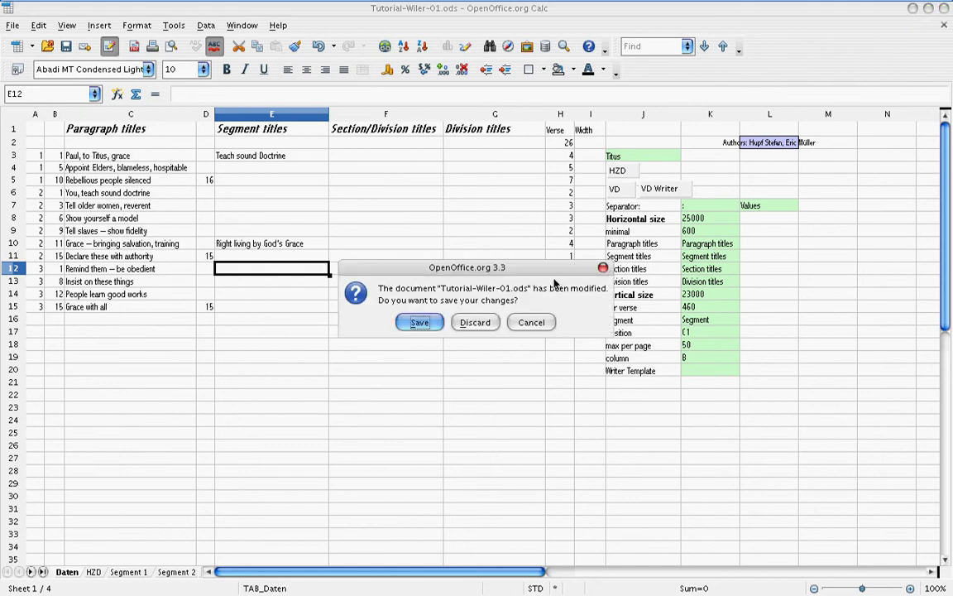
{"action": "left_click", "coordinate": [469, 323]}
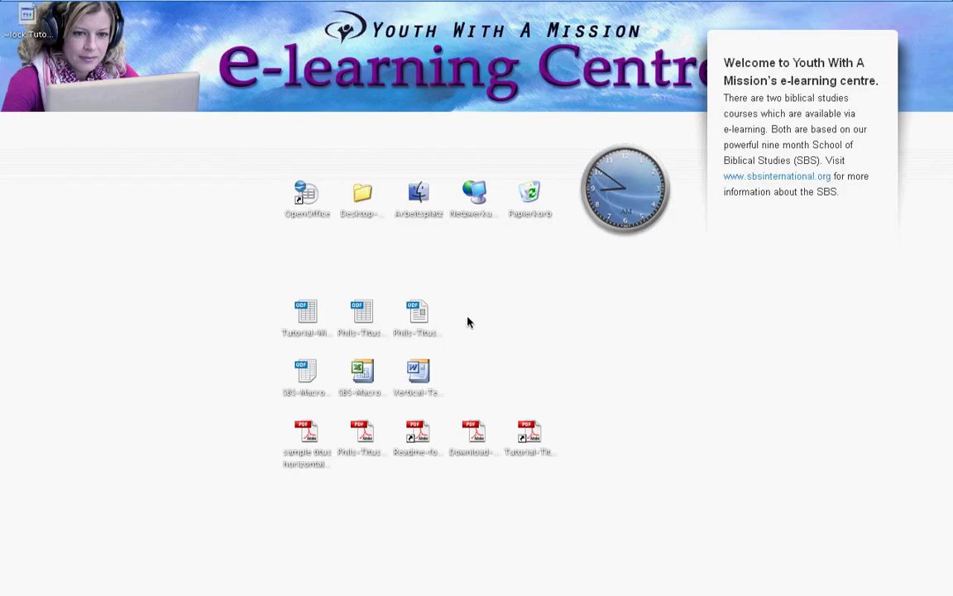